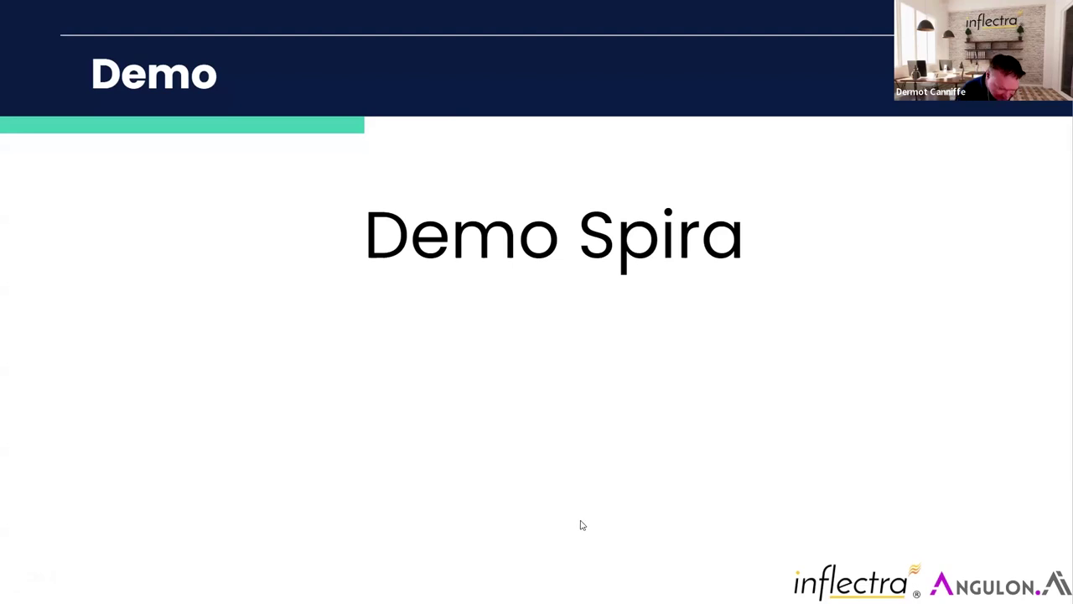
Switch to the SpiraPlan Chrome window and open the product and program list
{"action": "key", "text": "super"}
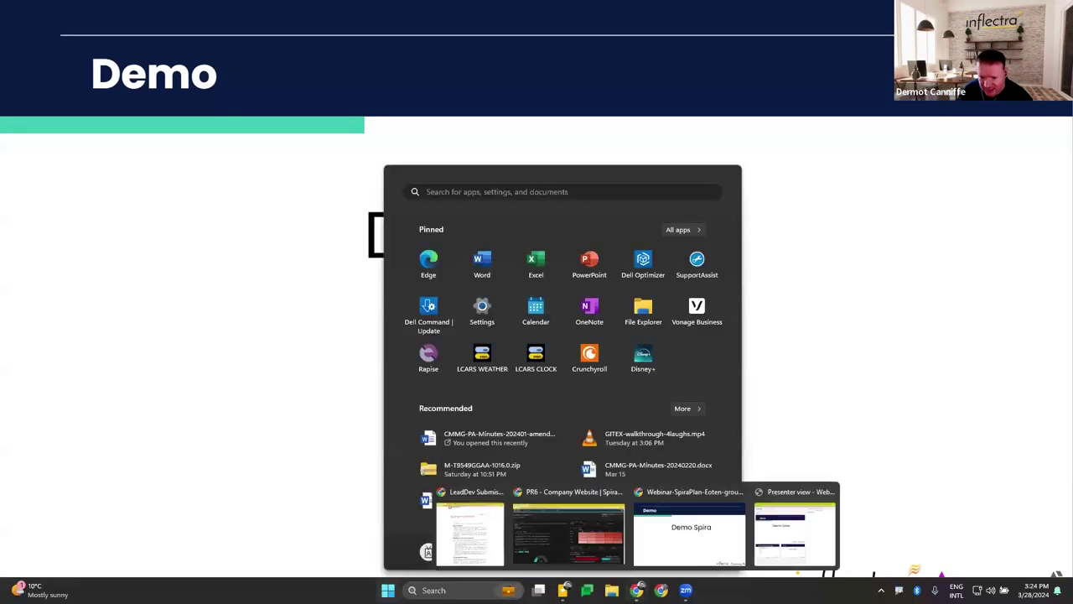
{"action": "left_click", "coordinate": [575, 526]}
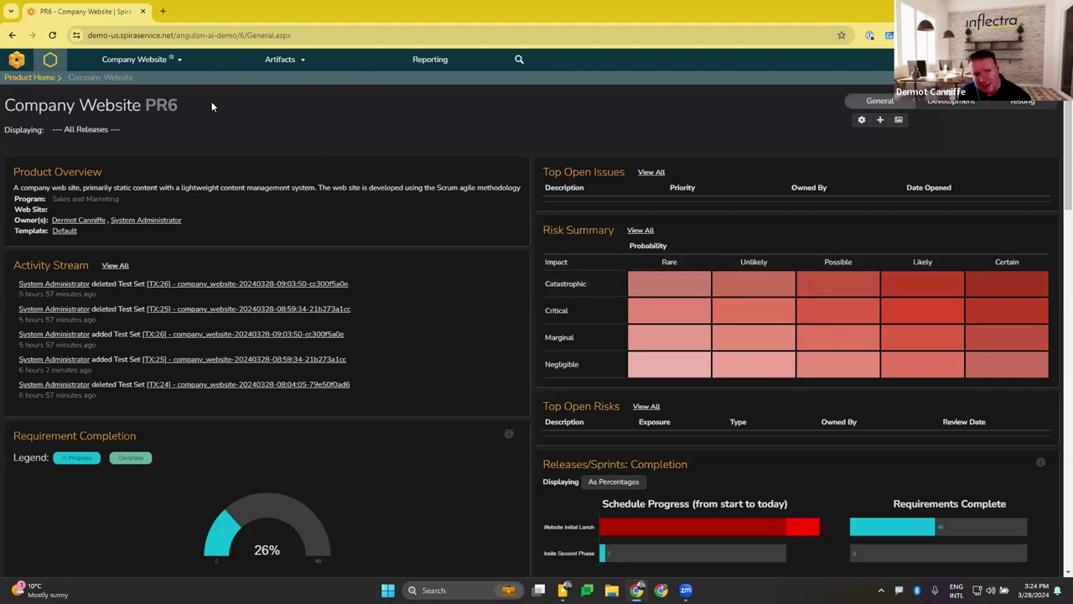
{"action": "left_click", "coordinate": [179, 60]}
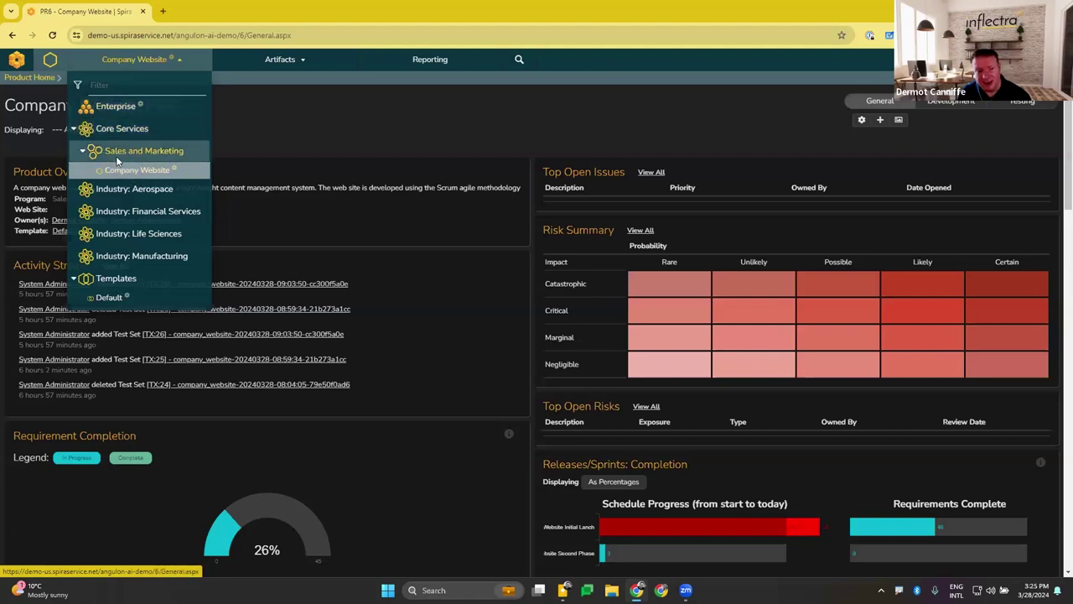
Expand the Sales and Marketing group and select the Company Website product
{"action": "left_click", "coordinate": [117, 158]}
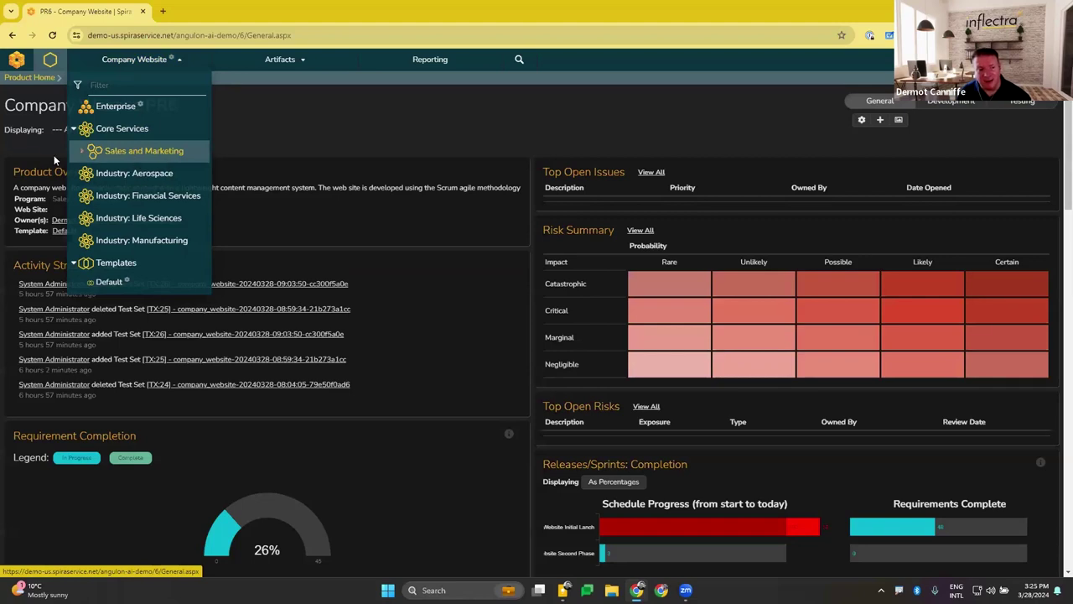
{"action": "left_click", "coordinate": [80, 155]}
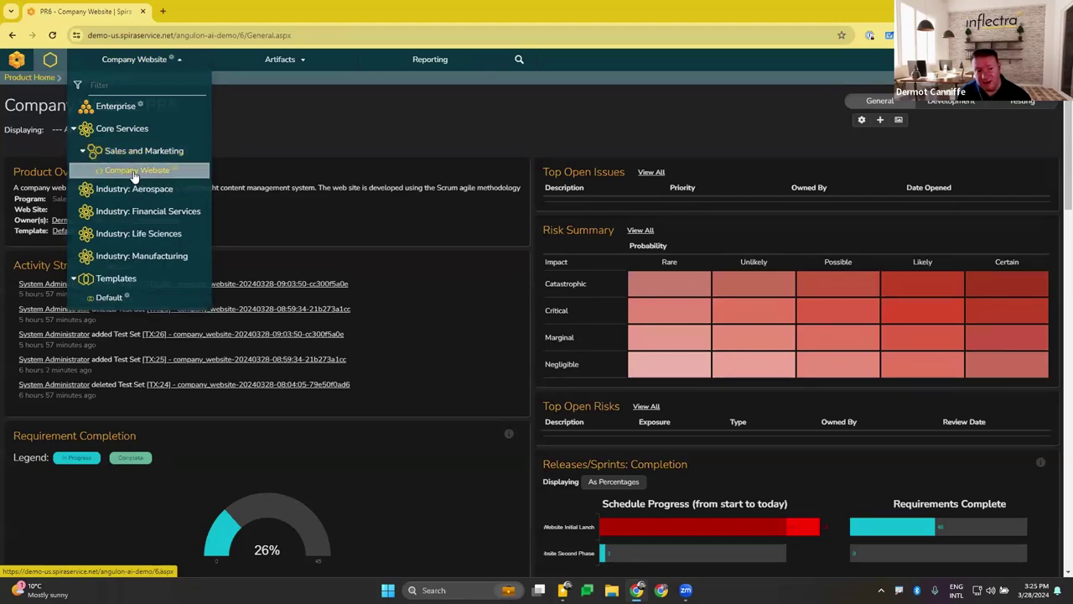
{"action": "left_click", "coordinate": [133, 170]}
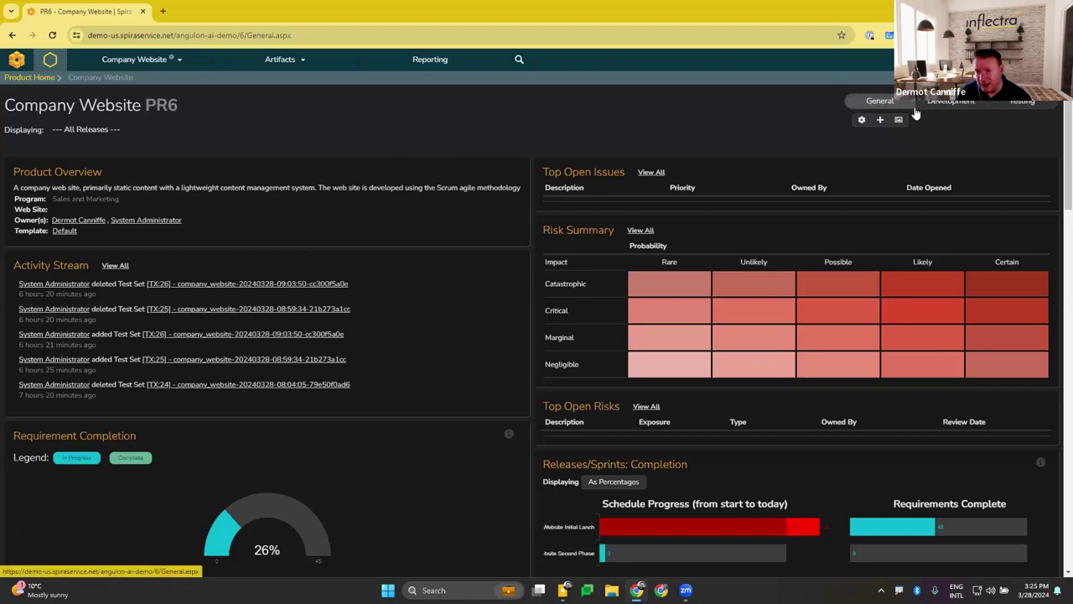
Review the Company Website development dashboard widgets
{"action": "left_click", "coordinate": [960, 103]}
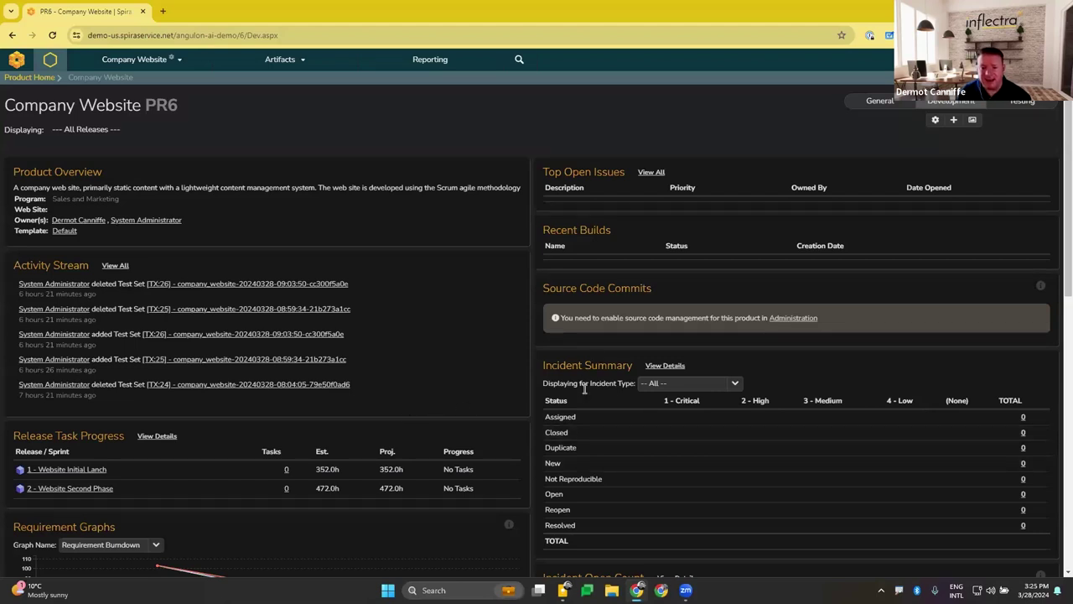
{"action": "scroll", "coordinate": [585, 394], "scroll_direction": "down", "scroll_amount": 2}
{"action": "scroll", "coordinate": [587, 407], "scroll_direction": "down", "scroll_amount": 3}
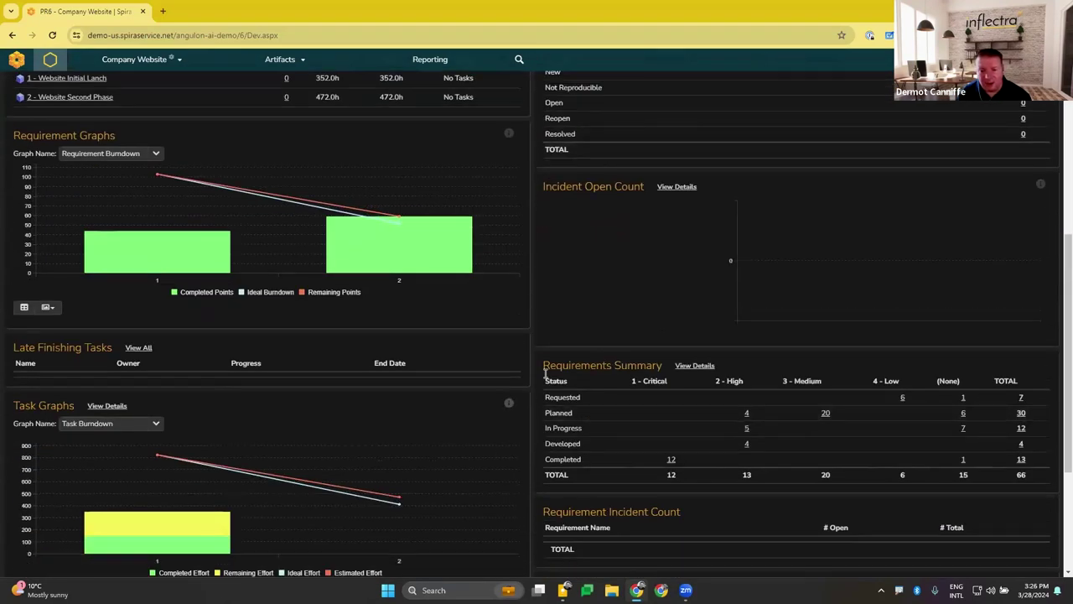
{"action": "scroll", "coordinate": [873, 224], "scroll_direction": "up", "scroll_amount": 1}
{"action": "scroll", "coordinate": [808, 226], "scroll_direction": "up", "scroll_amount": 4}
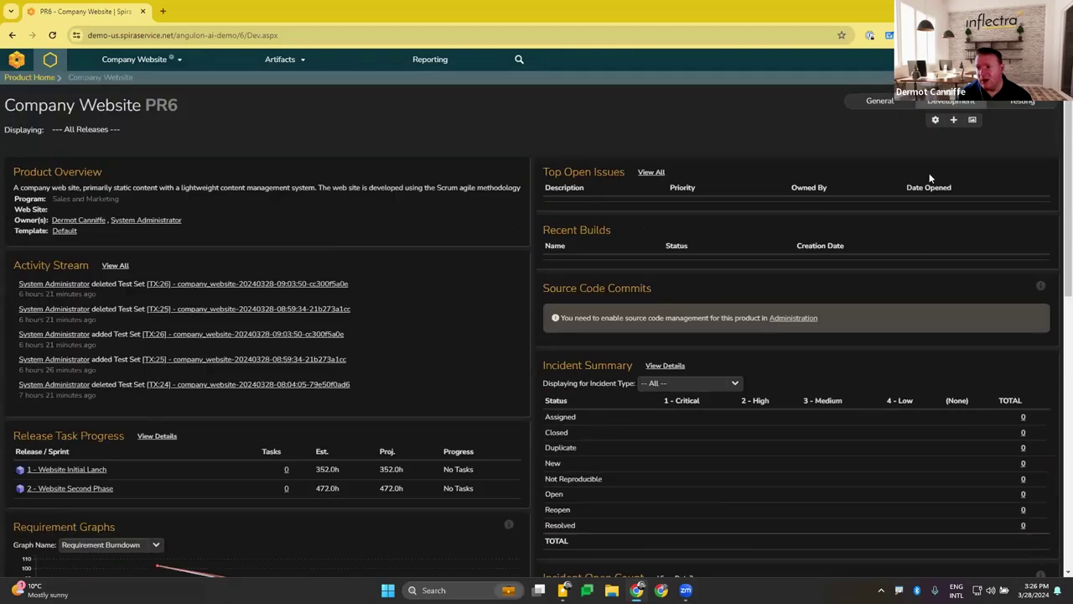
Review the testing dashboard's requirements coverage, test run progress and 211 total test runs
{"action": "left_click", "coordinate": [1022, 102]}
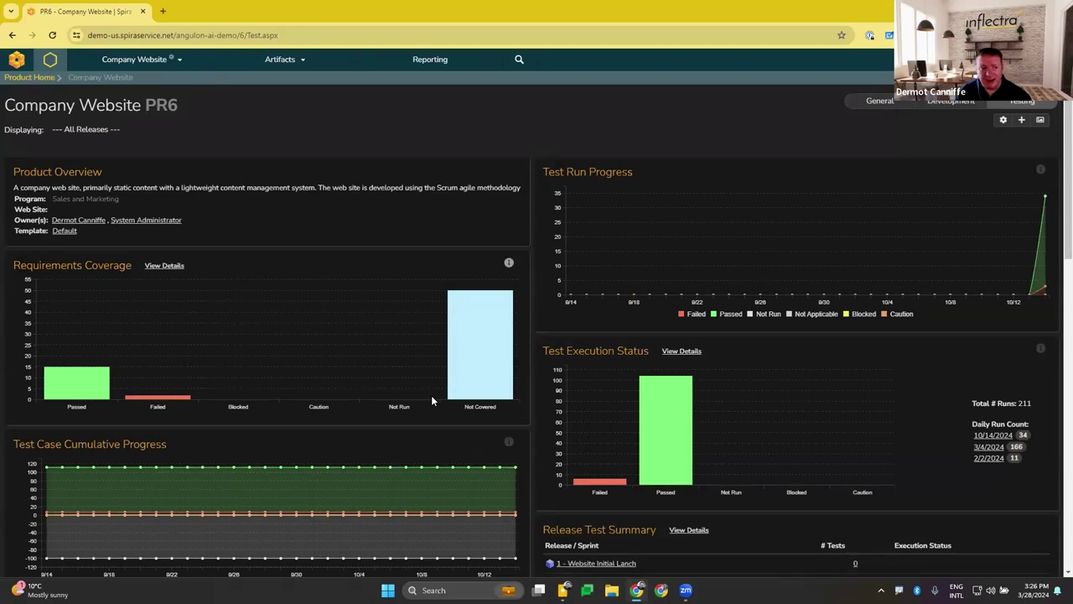
{"action": "scroll", "coordinate": [327, 374], "scroll_direction": "down", "scroll_amount": 5}
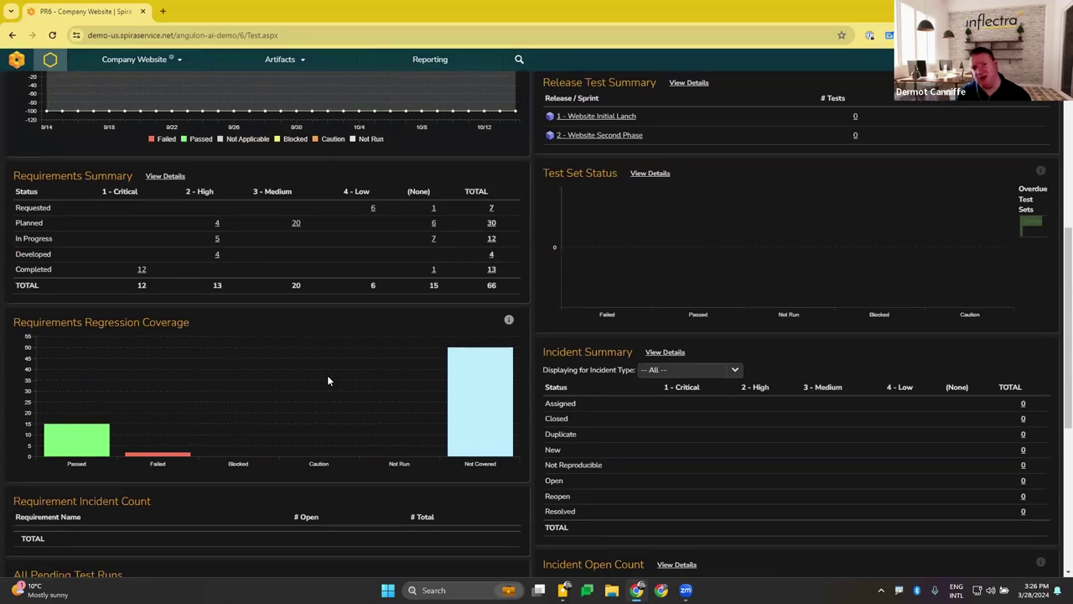
{"action": "scroll", "coordinate": [327, 380], "scroll_direction": "up", "scroll_amount": 4}
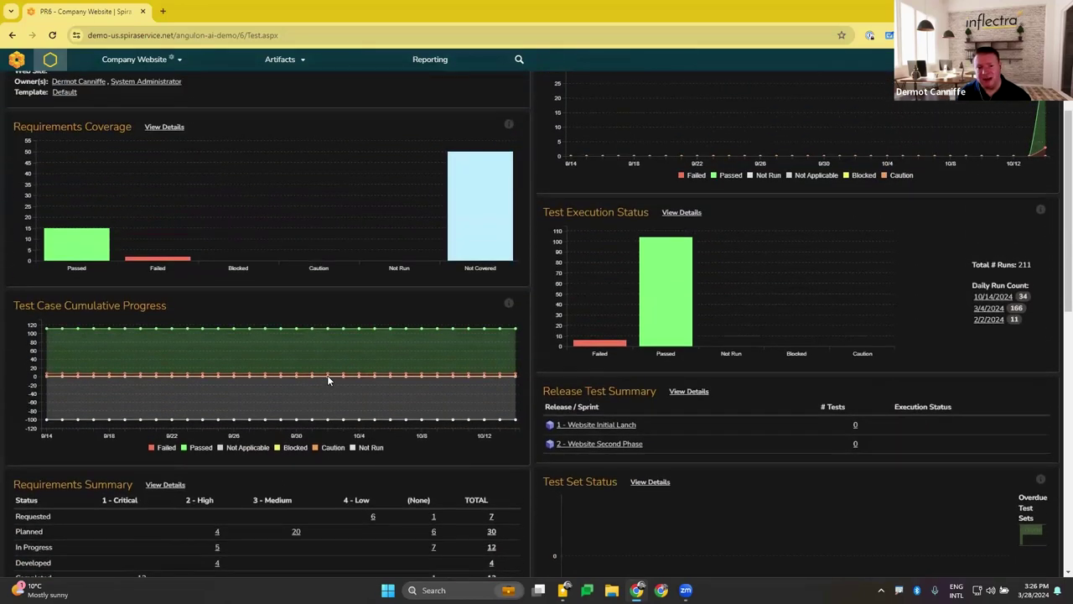
{"action": "scroll", "coordinate": [327, 380], "scroll_direction": "up", "scroll_amount": 2}
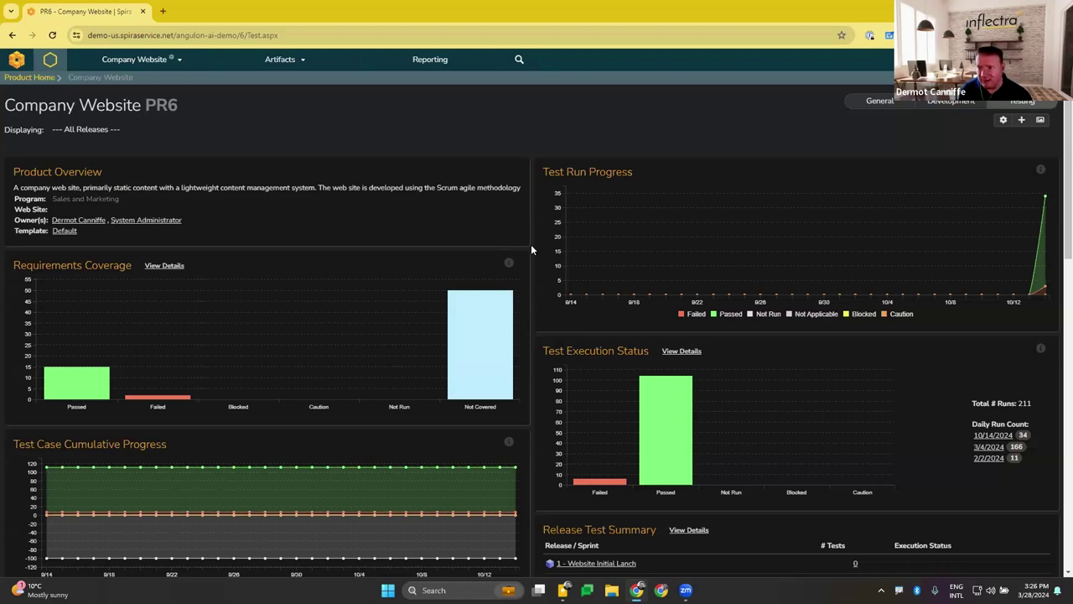
Go to the Company Website requirements list via Artifacts > Planning > Requirements
{"action": "left_click", "coordinate": [304, 63]}
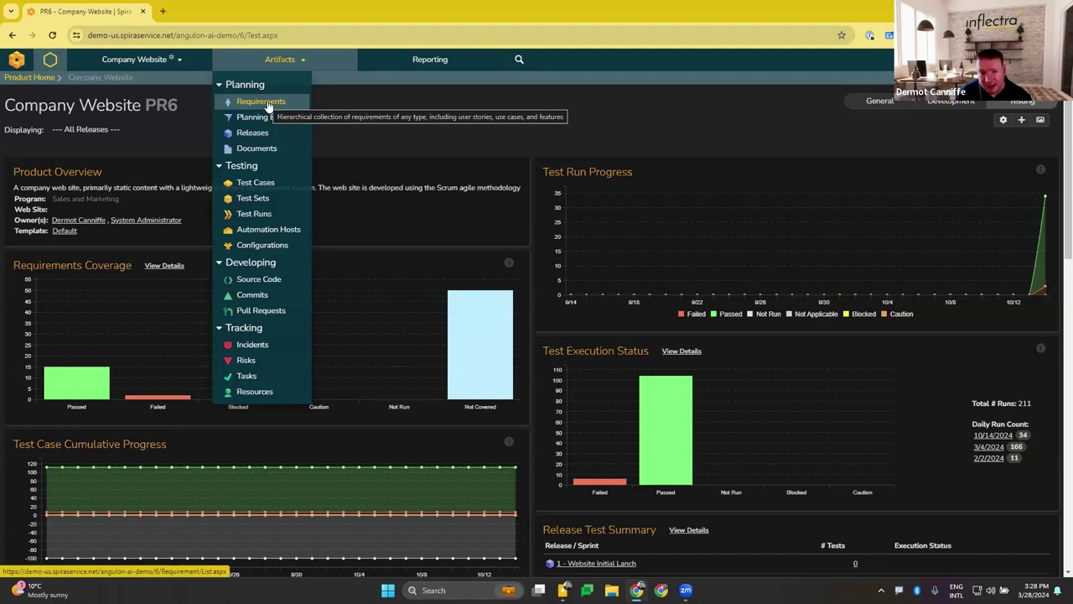
{"action": "left_click", "coordinate": [268, 104]}
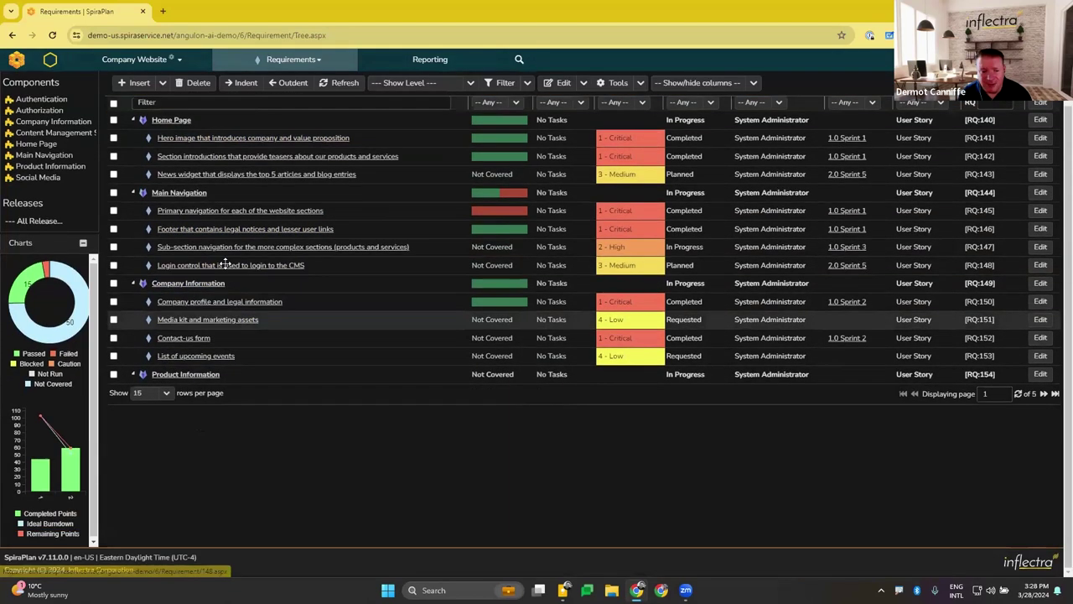
Insert a new requirement and open the unnamed RQ:790 row from the last page
{"action": "scroll", "coordinate": [225, 264], "scroll_direction": "up", "scroll_amount": 1}
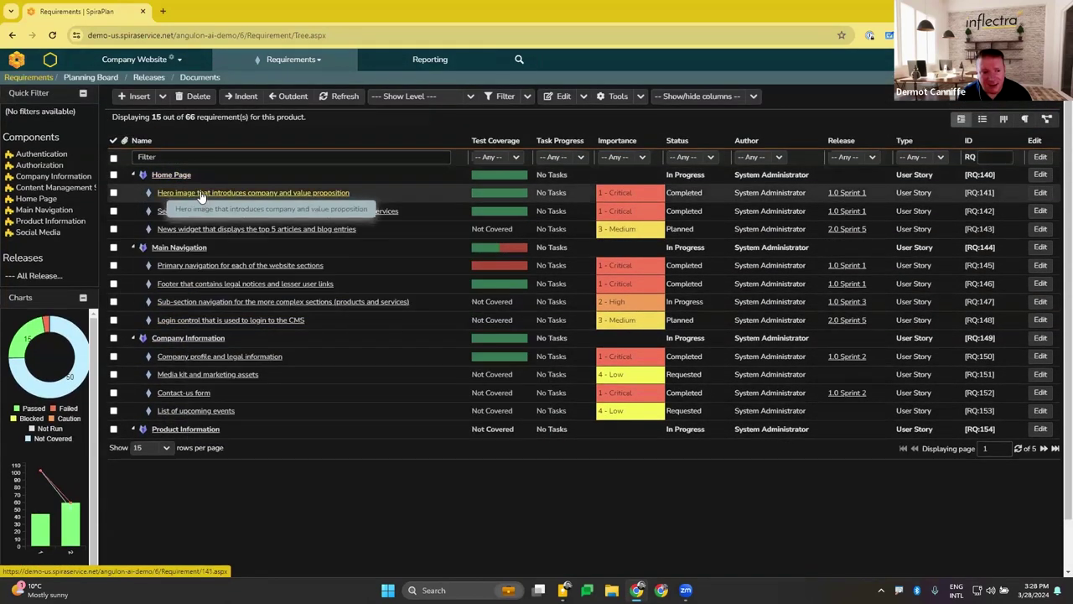
{"action": "mouse_move", "coordinate": [201, 194]}
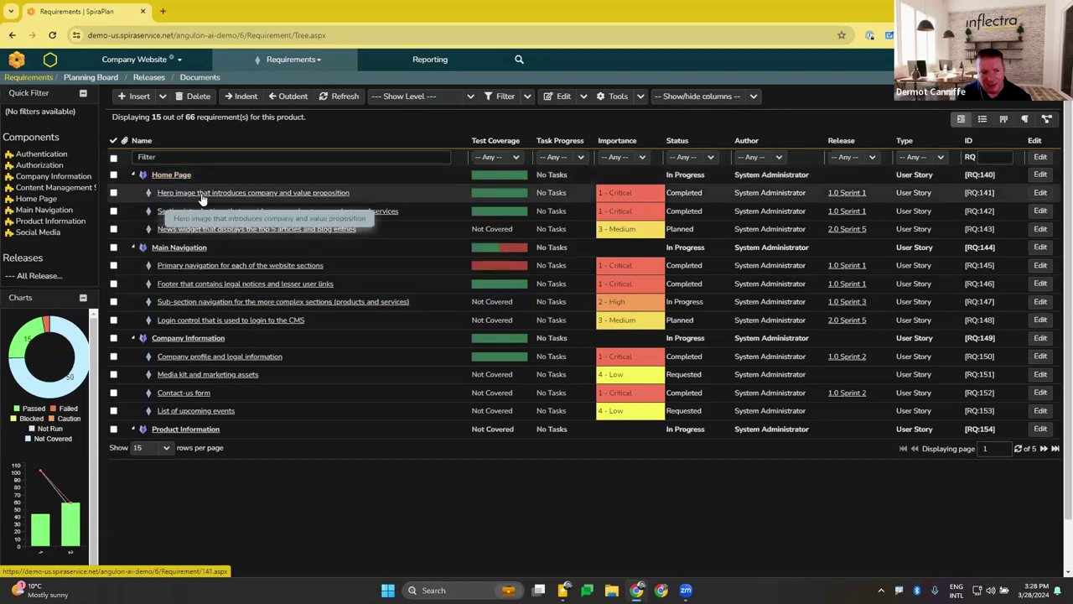
{"action": "left_click", "coordinate": [134, 97]}
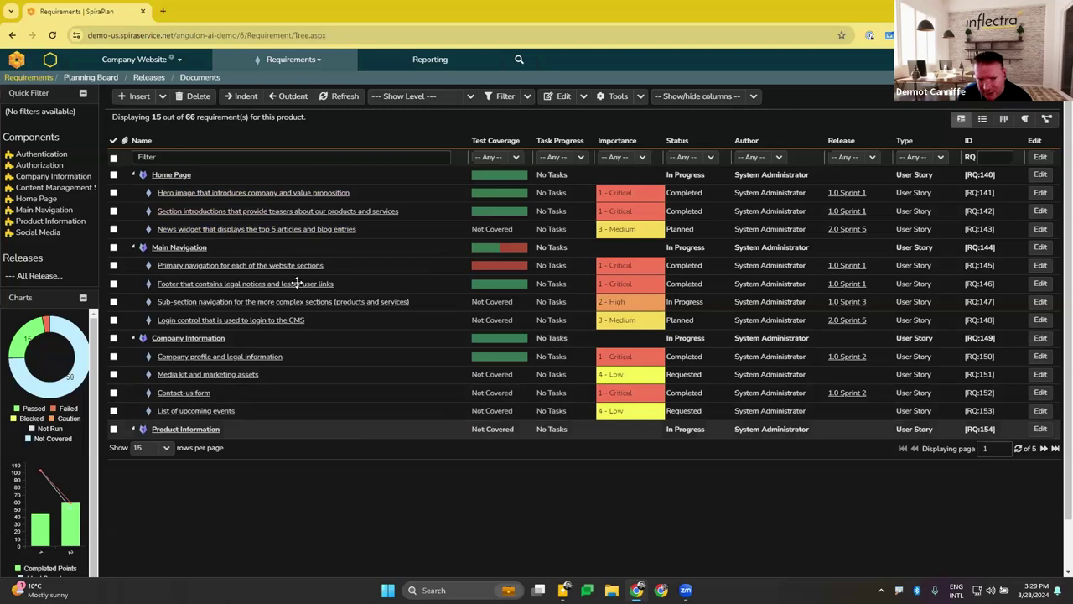
{"action": "scroll", "coordinate": [277, 436], "scroll_direction": "down", "scroll_amount": 2}
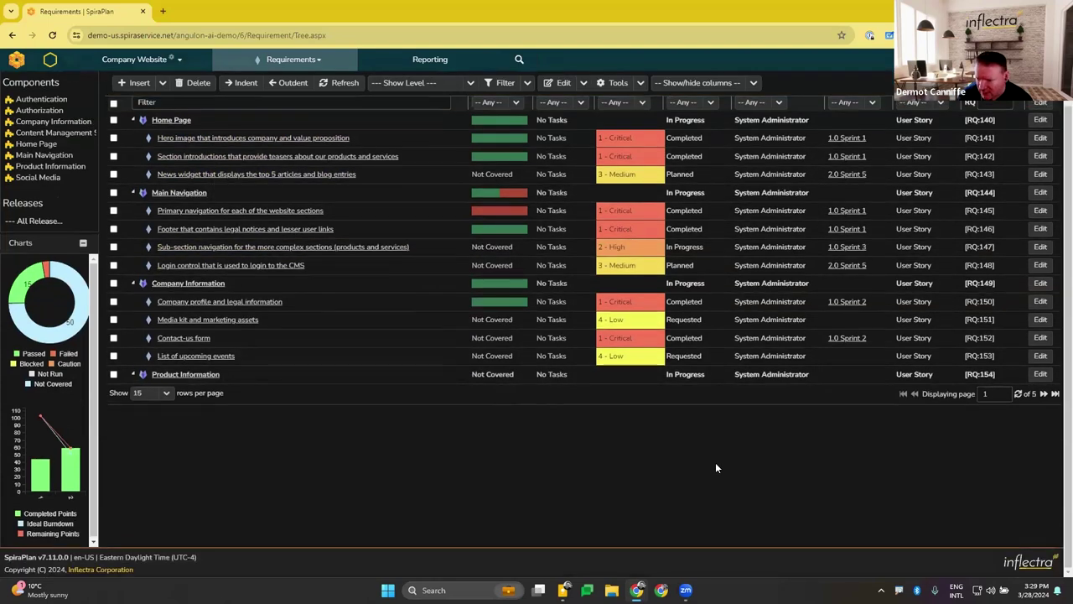
{"action": "left_click", "coordinate": [1054, 393]}
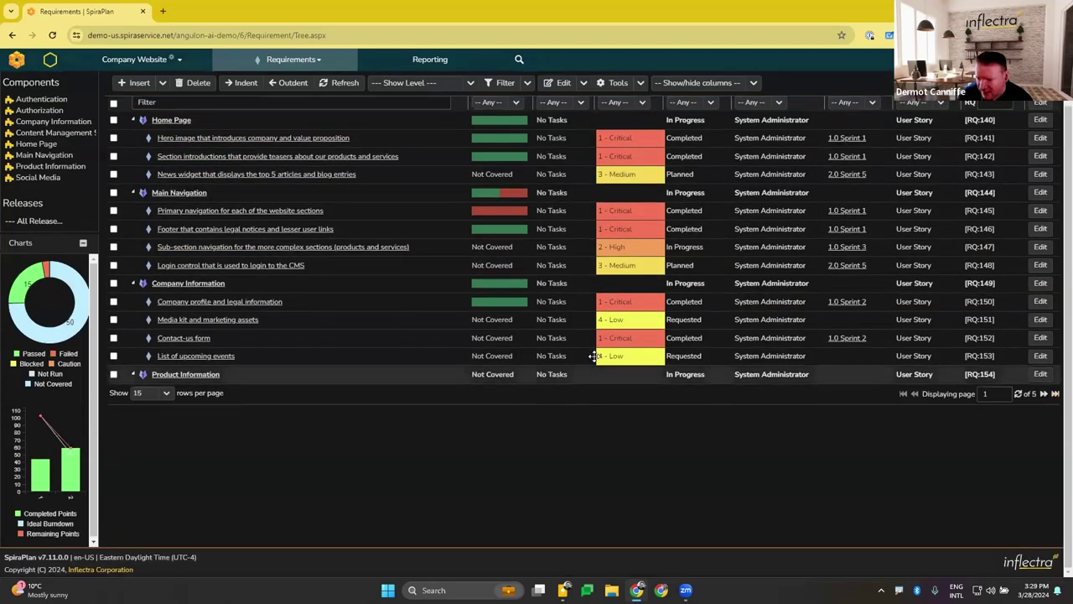
{"action": "mouse_move", "coordinate": [578, 371]}
{"action": "left_mouse_down"}
{"action": "mouse_move", "coordinate": [193, 227]}
{"action": "mouse_move", "coordinate": [173, 248]}
{"action": "left_mouse_up"}
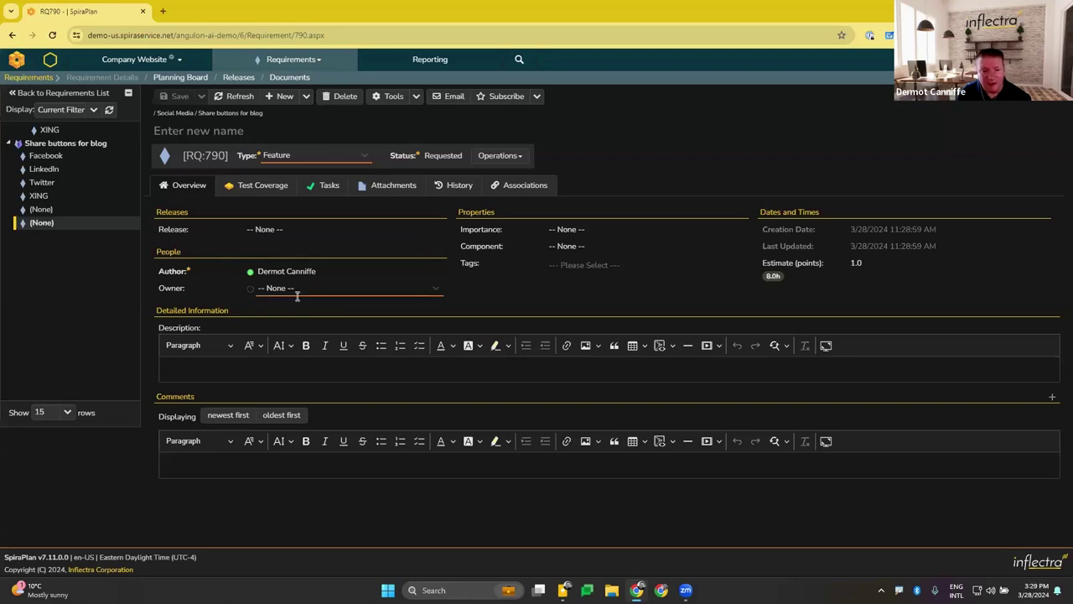
{"action": "mouse_move", "coordinate": [327, 289]}
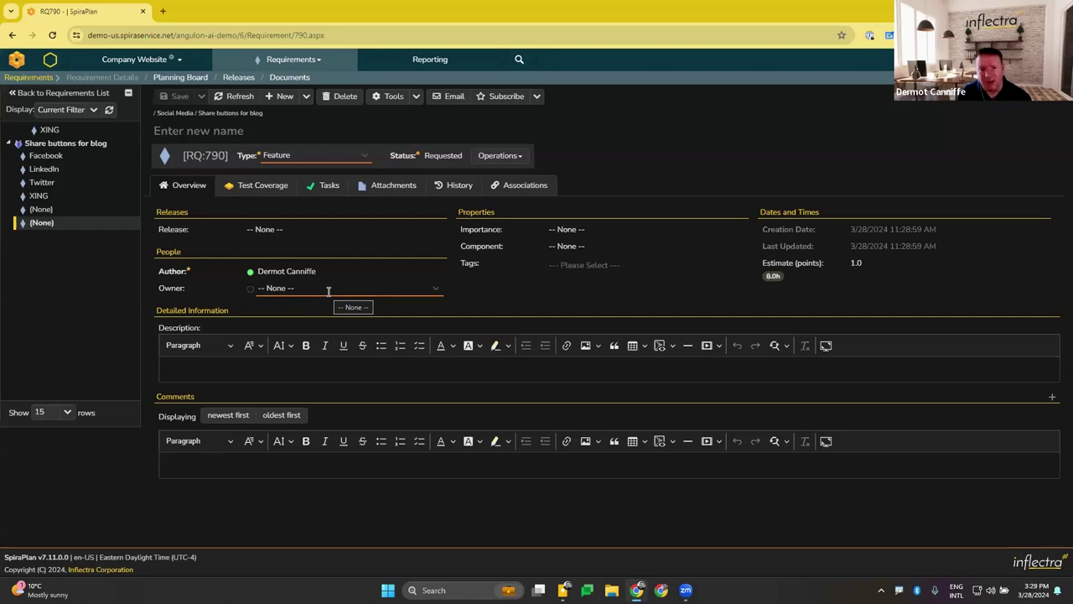
Open a chat with RQ:790's author from their presence indicator
{"action": "left_click", "coordinate": [251, 275]}
Send the author the chat message 'hello' and close the chat window
{"action": "left_click", "coordinate": [311, 470]}
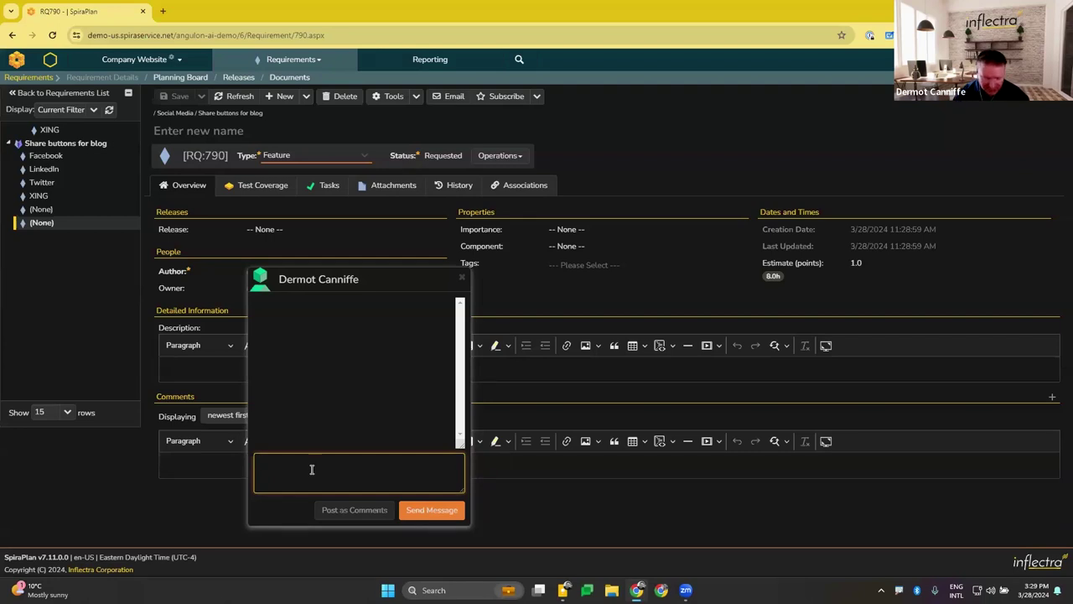
{"action": "type", "text": "hello"}
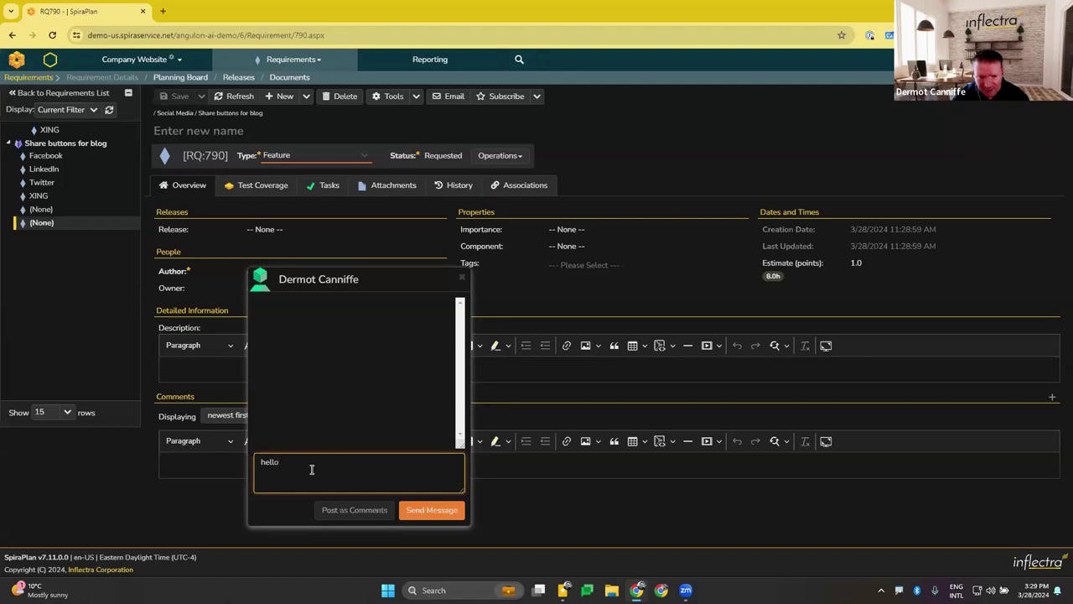
{"action": "key", "text": "Return"}
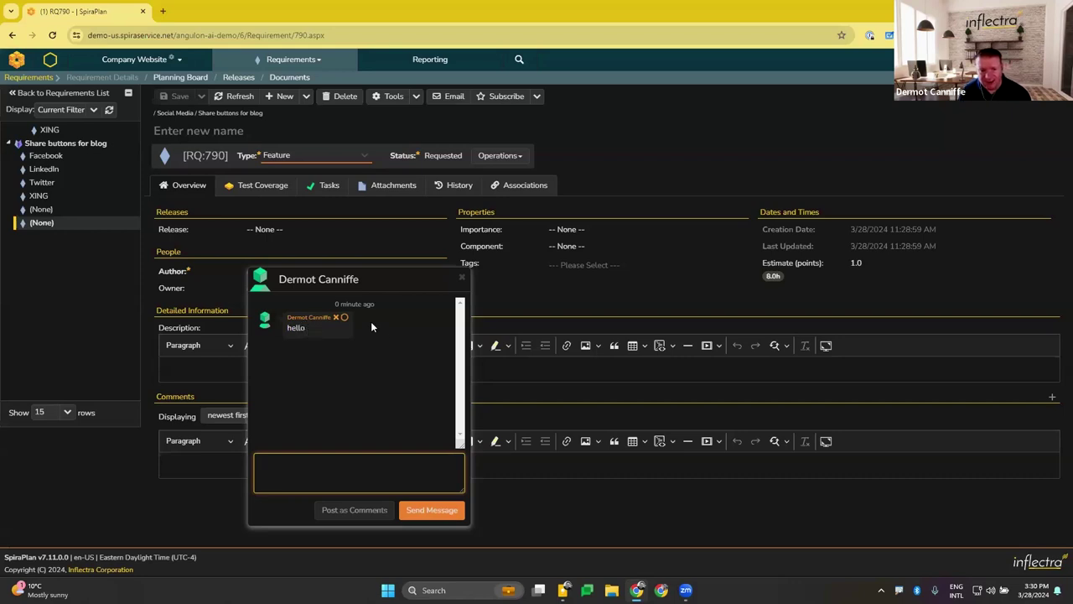
{"action": "mouse_move", "coordinate": [352, 323]}
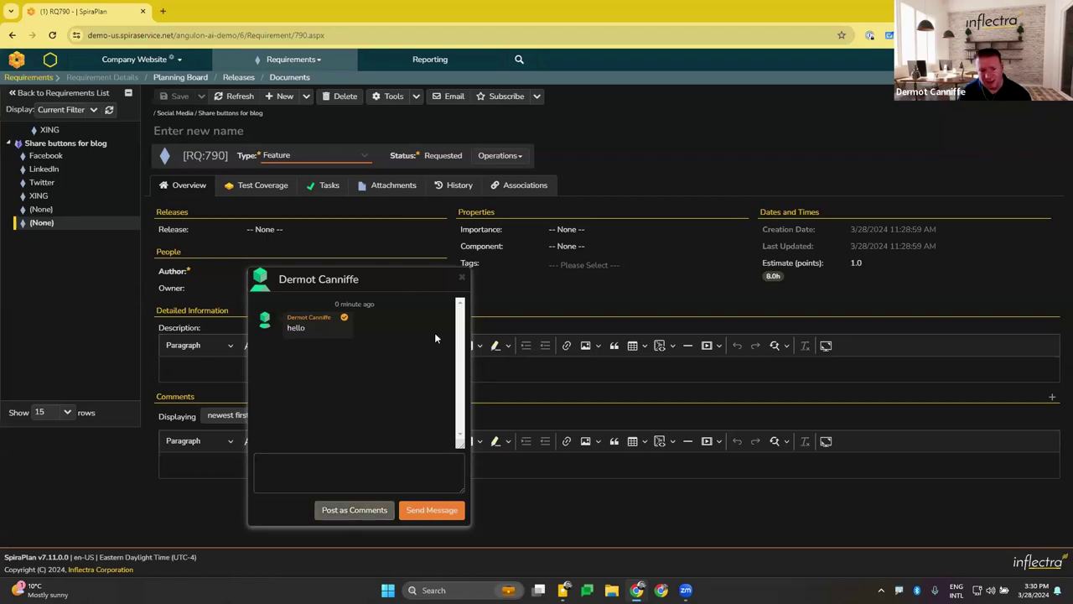
{"action": "left_click", "coordinate": [461, 278]}
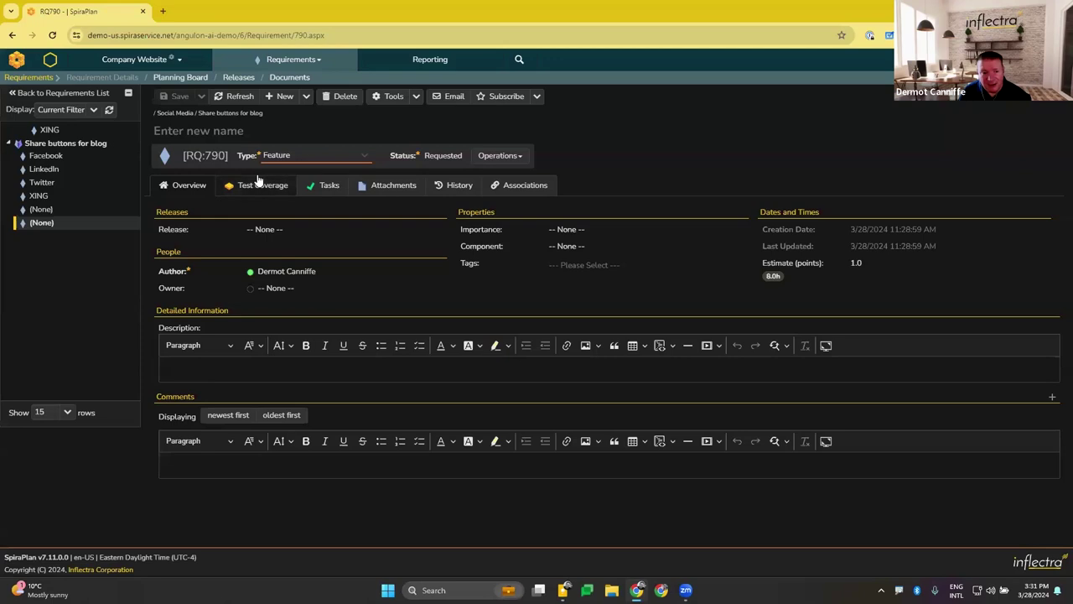
From RQ:790's Test Coverage tab, create the linked draft test case TC:391
{"action": "left_click", "coordinate": [312, 188]}
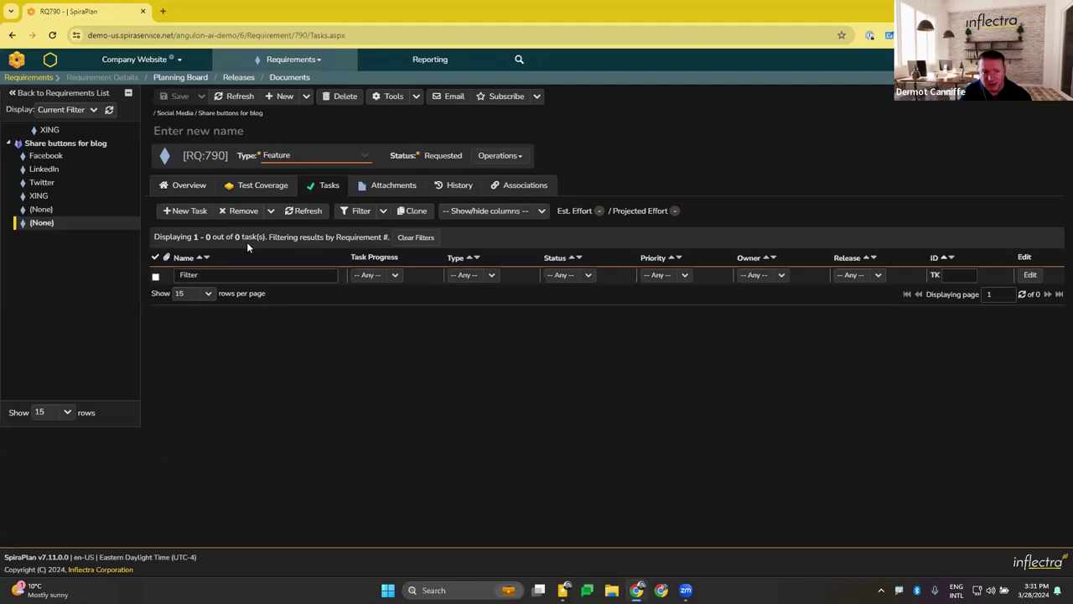
{"action": "left_click", "coordinate": [256, 186]}
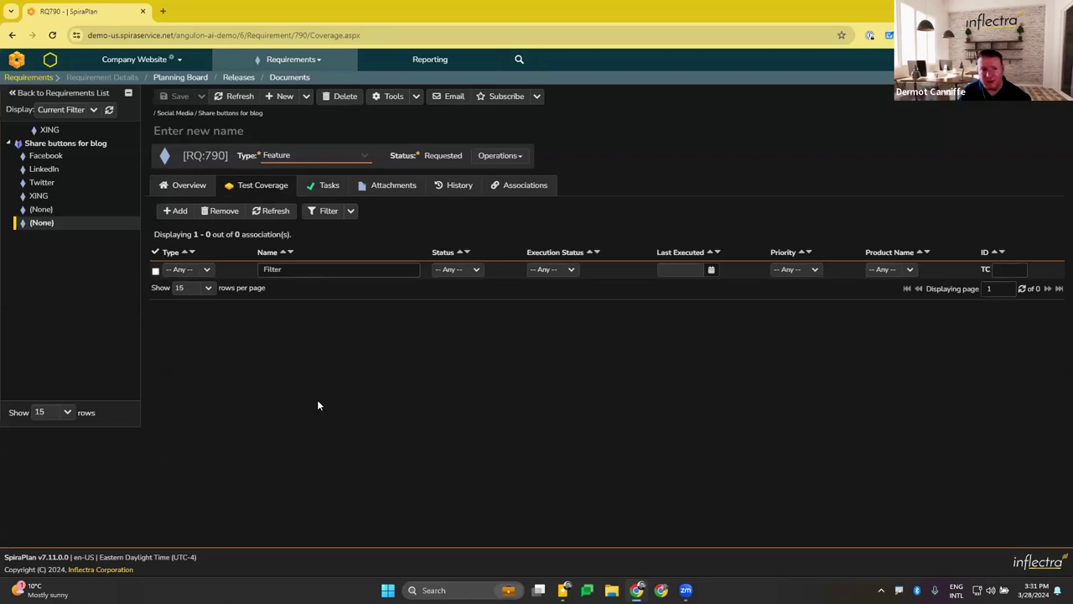
{"action": "left_click", "coordinate": [175, 210]}
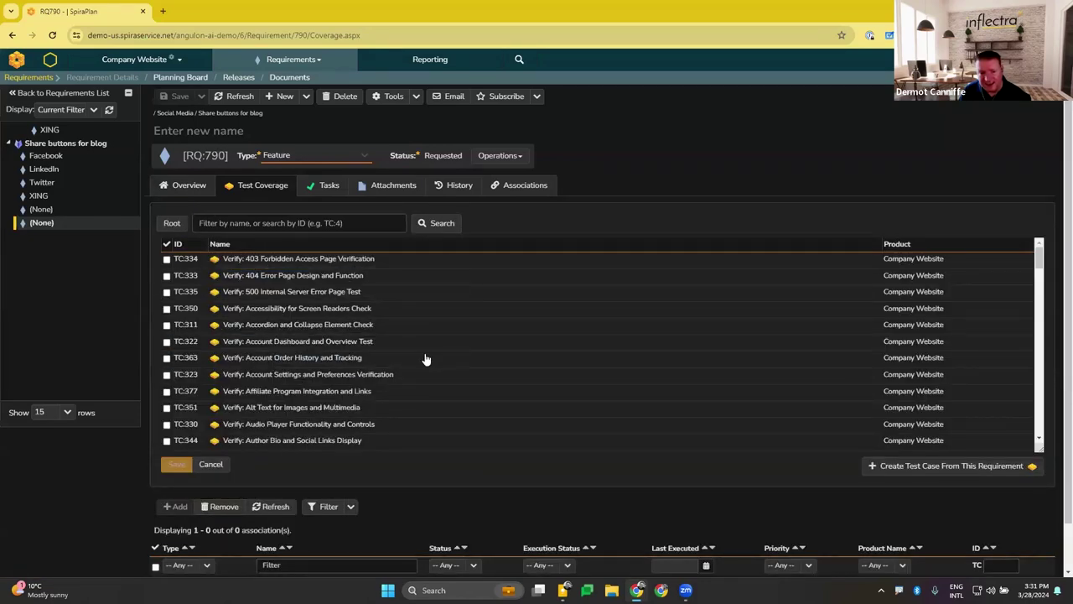
{"action": "left_click", "coordinate": [982, 471]}
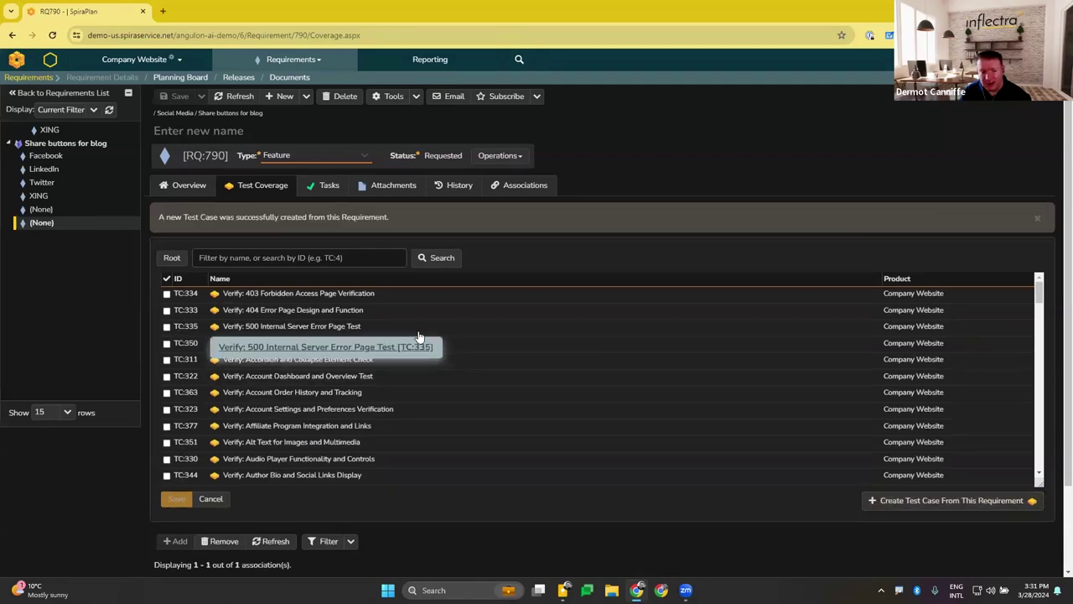
{"action": "scroll", "coordinate": [417, 339], "scroll_direction": "down", "scroll_amount": 5}
{"action": "scroll", "coordinate": [417, 336], "scroll_direction": "down", "scroll_amount": 3}
{"action": "scroll", "coordinate": [417, 336], "scroll_direction": "down", "scroll_amount": 2}
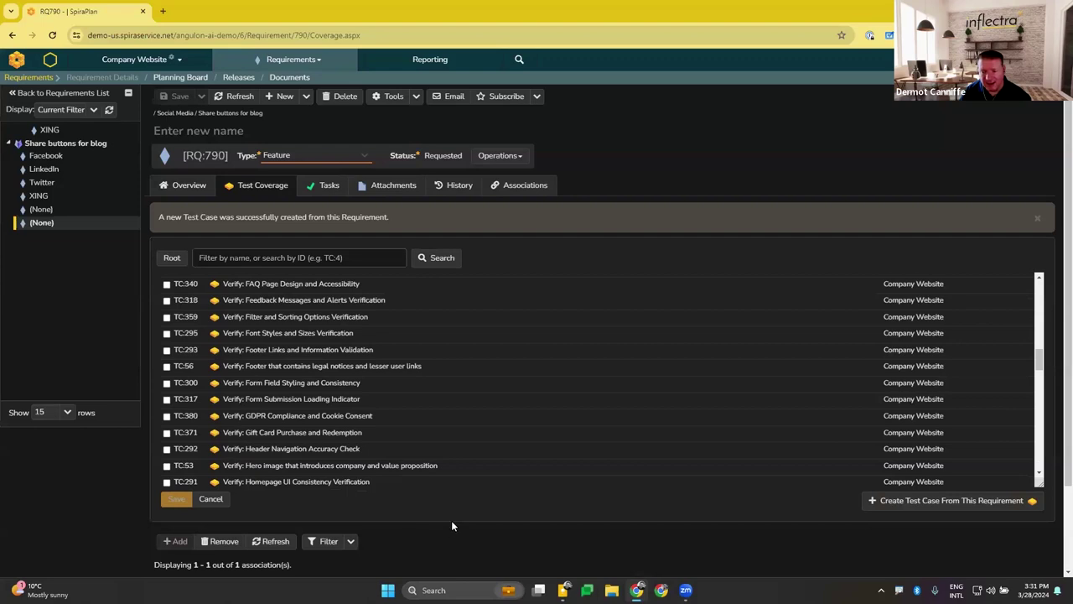
{"action": "scroll", "coordinate": [498, 514], "scroll_direction": "down", "scroll_amount": 2}
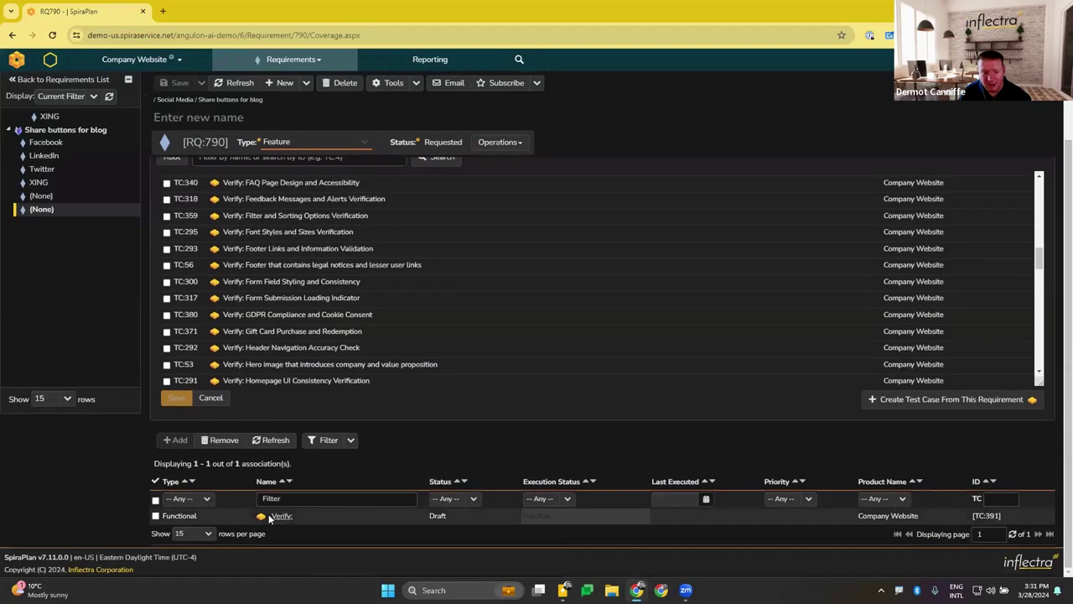
Open test case TC:391 and review its details and single default step
{"action": "left_click", "coordinate": [275, 516]}
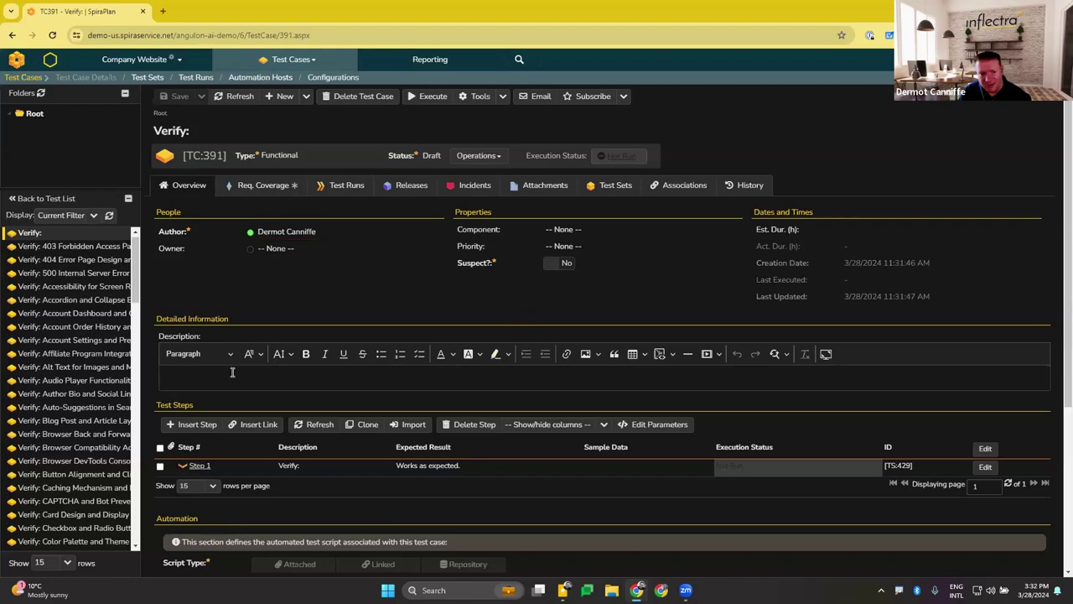
{"action": "scroll", "coordinate": [229, 375], "scroll_direction": "down", "scroll_amount": 1}
{"action": "scroll", "coordinate": [230, 376], "scroll_direction": "down", "scroll_amount": 1}
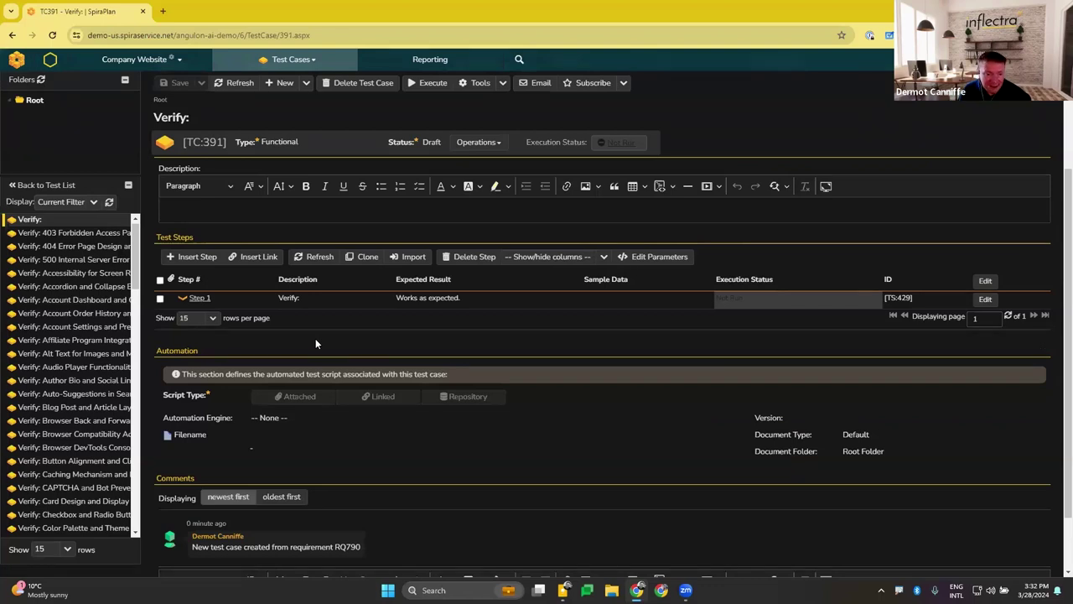
Insert a blank second step in TC:391 and list the automation engine options
{"action": "left_click", "coordinate": [186, 257]}
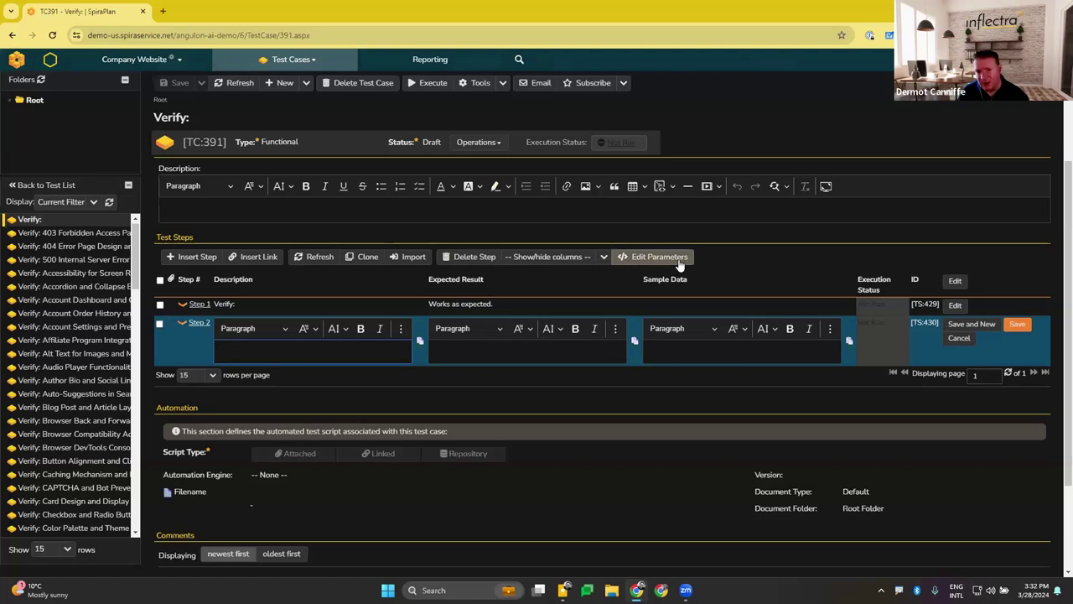
{"action": "scroll", "coordinate": [529, 444], "scroll_direction": "down", "scroll_amount": 1}
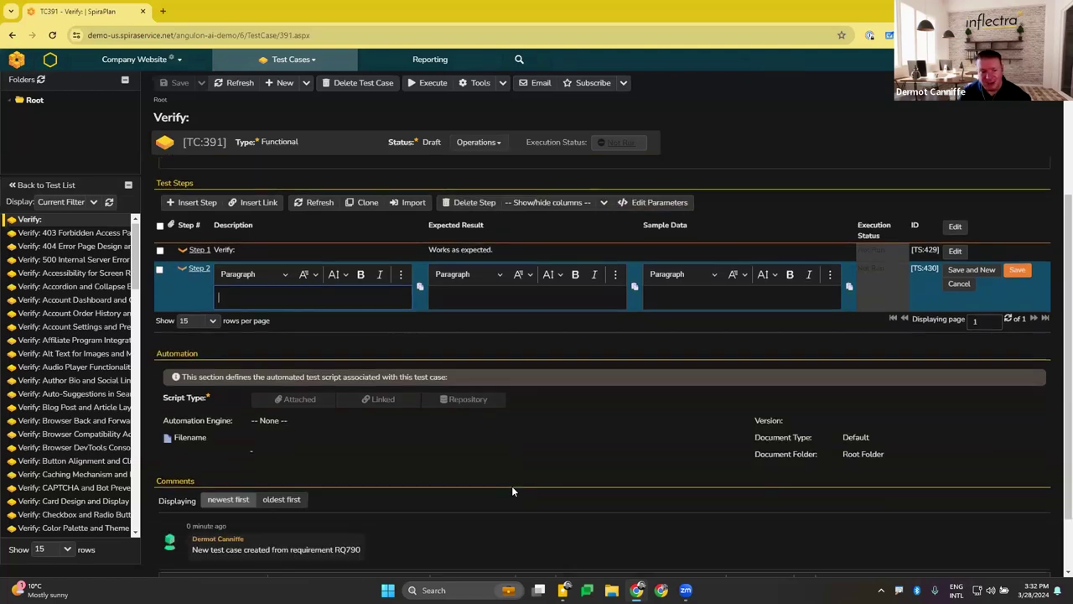
{"action": "scroll", "coordinate": [513, 491], "scroll_direction": "down", "scroll_amount": 1}
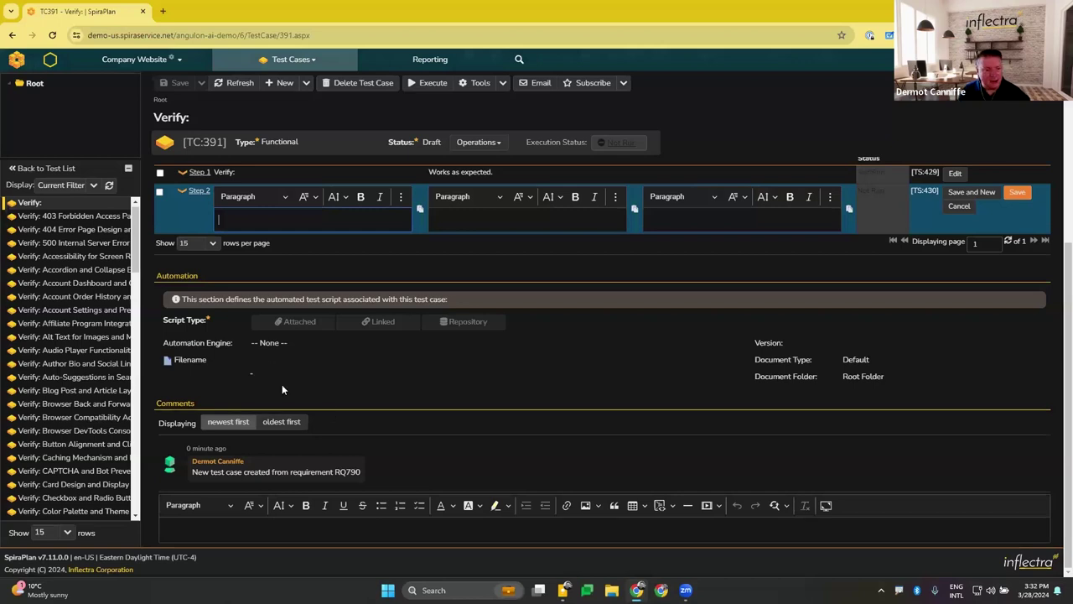
{"action": "left_click", "coordinate": [285, 341]}
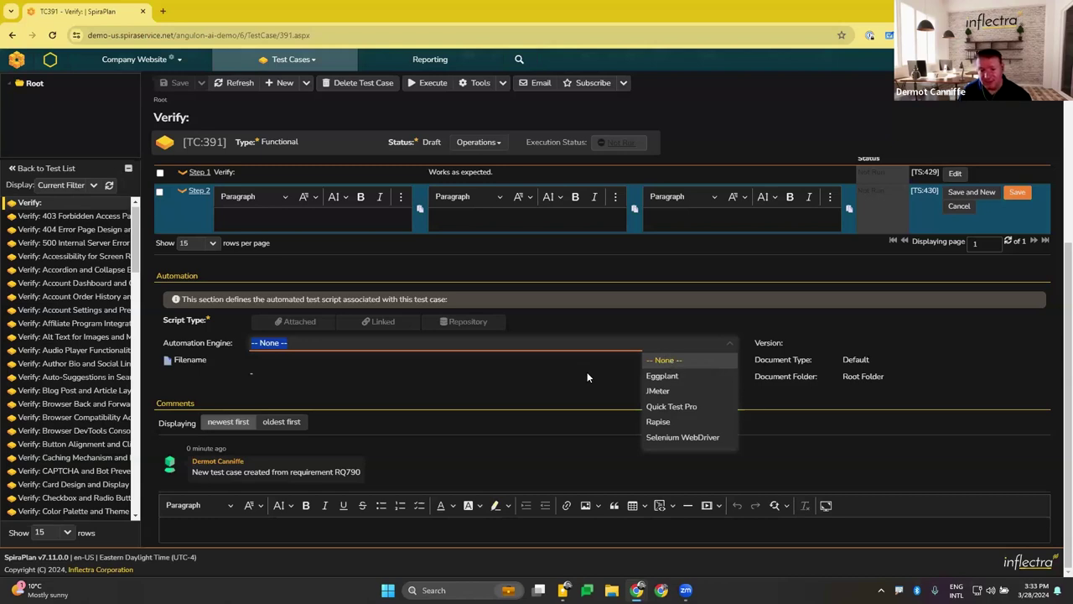
Choose Rapise as TC:391's automation engine, leaving an empty, unsaved test script area
{"action": "left_click", "coordinate": [376, 336]}
{"action": "left_click", "coordinate": [288, 345]}
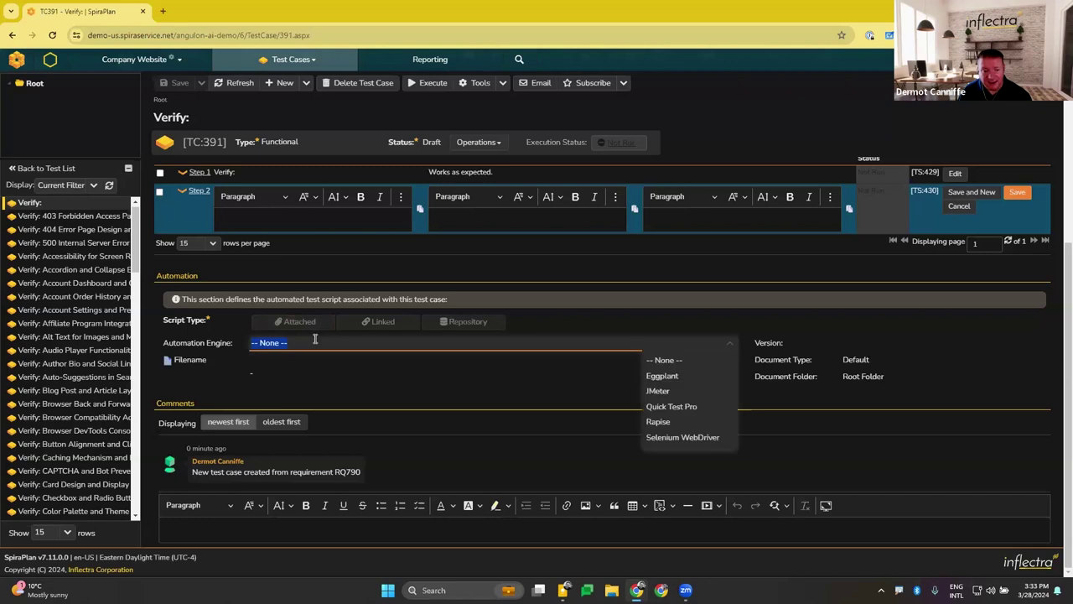
{"action": "left_click", "coordinate": [655, 420]}
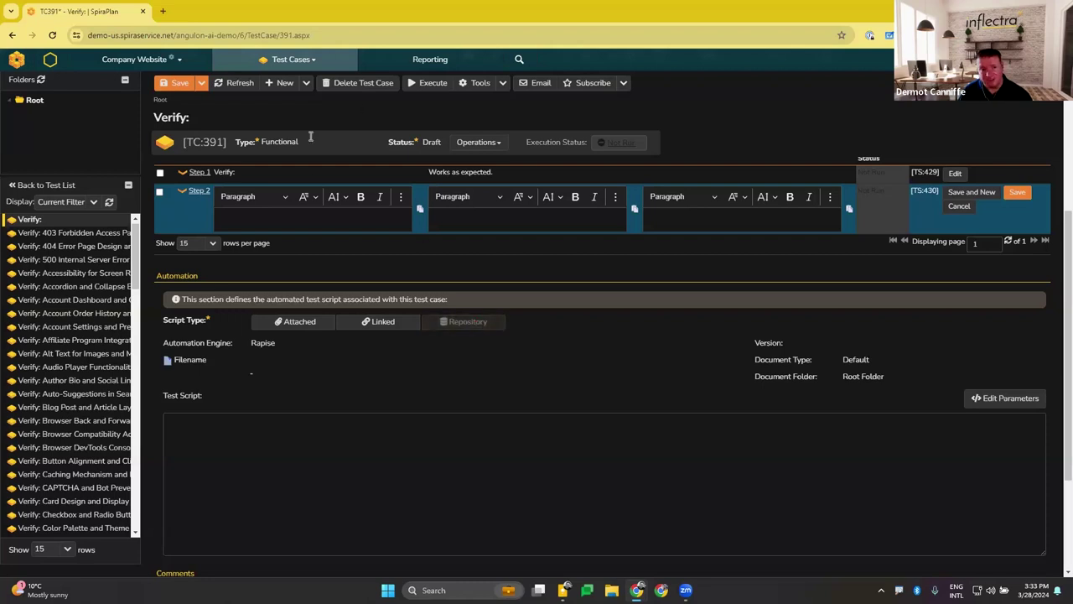
Leave the unsaved test case and view the empty Root folder of Company Website test sets
{"action": "left_click", "coordinate": [319, 65]}
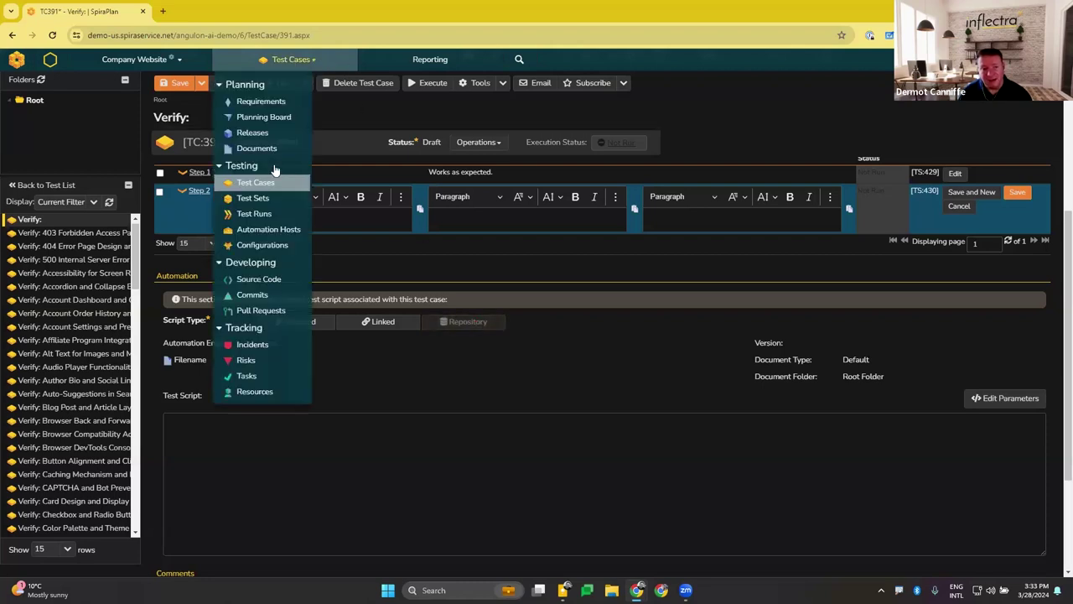
{"action": "left_click", "coordinate": [253, 199]}
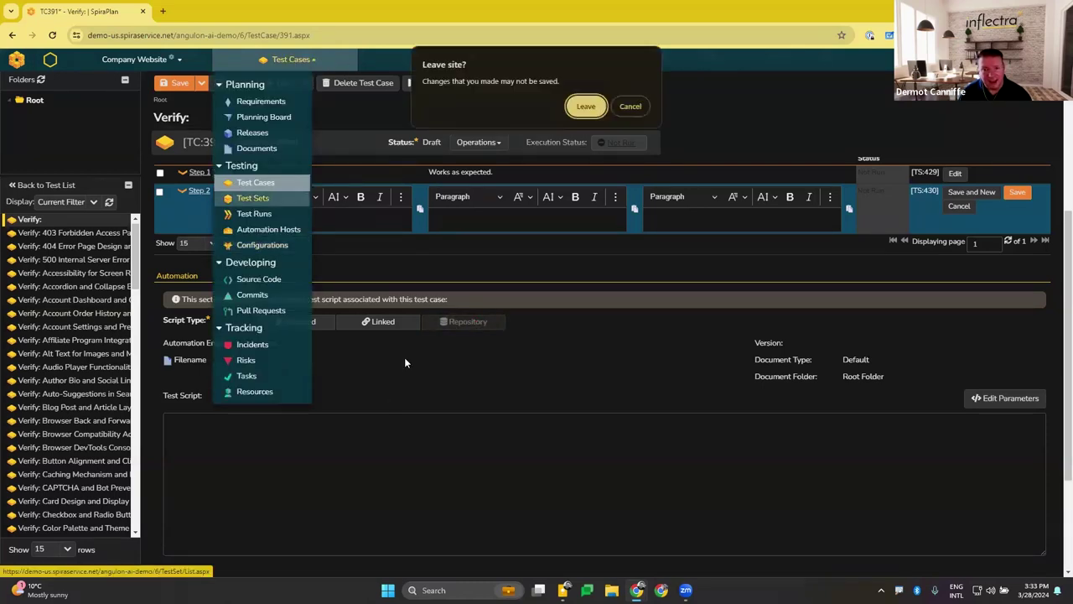
{"action": "left_click", "coordinate": [585, 106]}
{"action": "mouse_move", "coordinate": [637, 590]}
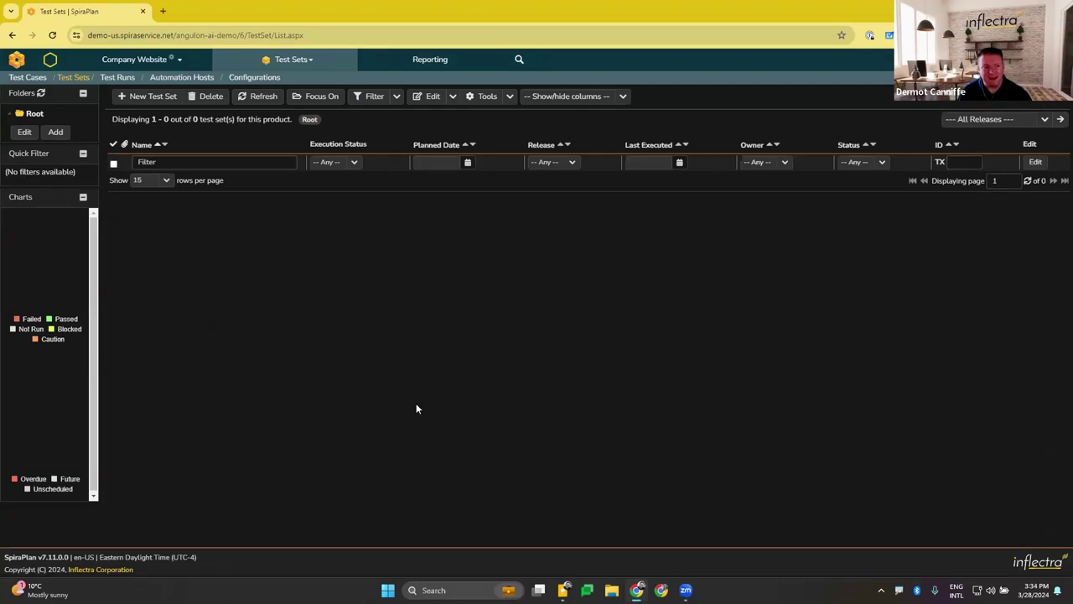
{"action": "left_click", "coordinate": [32, 115]}
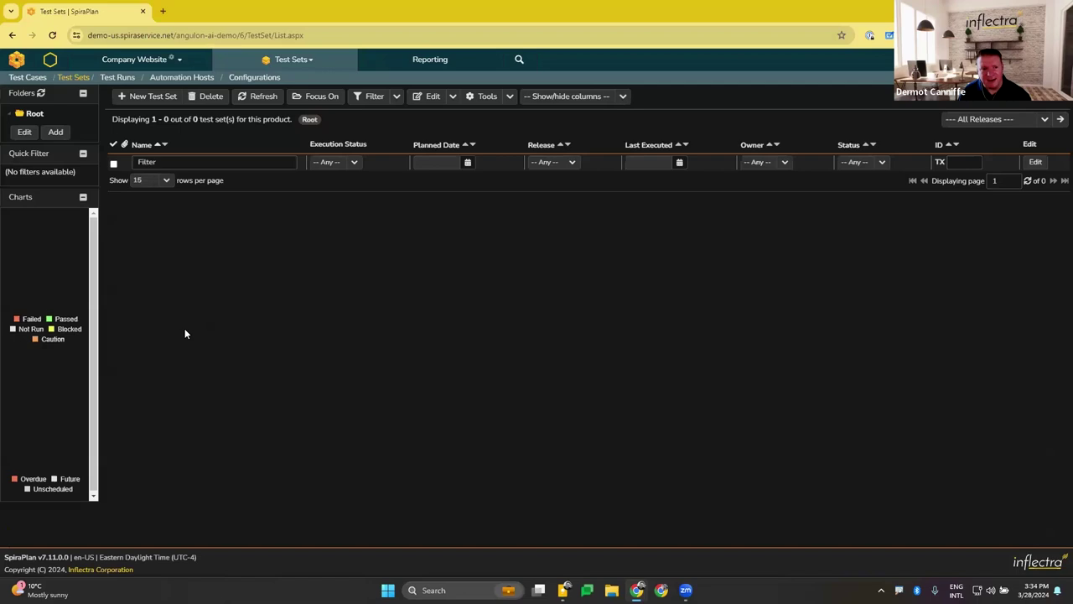
Add manual test set TX:27 named 'new test set' and view its Not Started details
{"action": "left_click", "coordinate": [155, 97]}
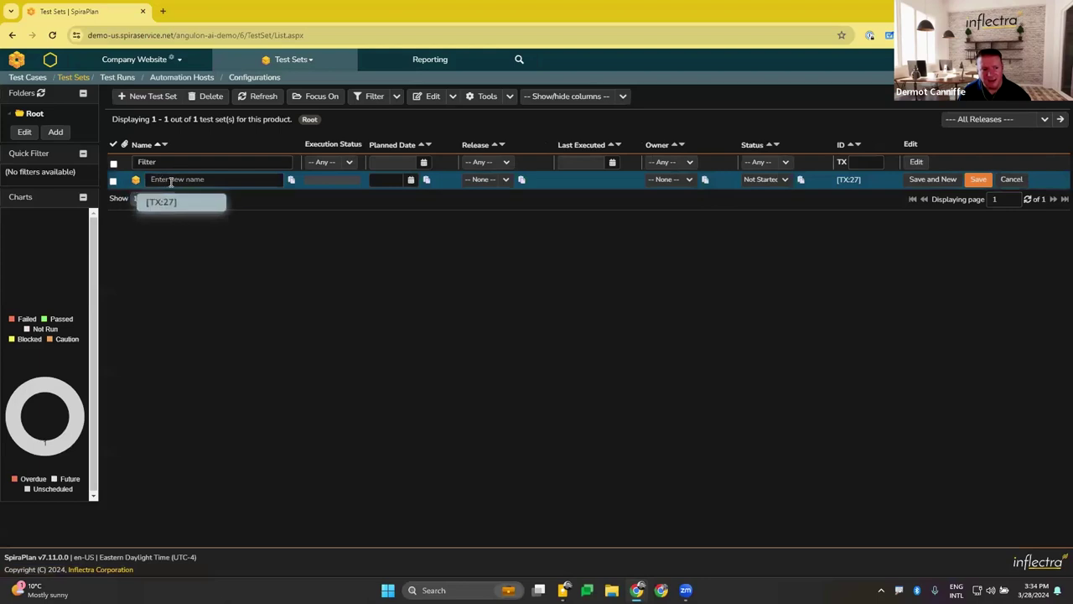
{"action": "type", "text": "new tex"}
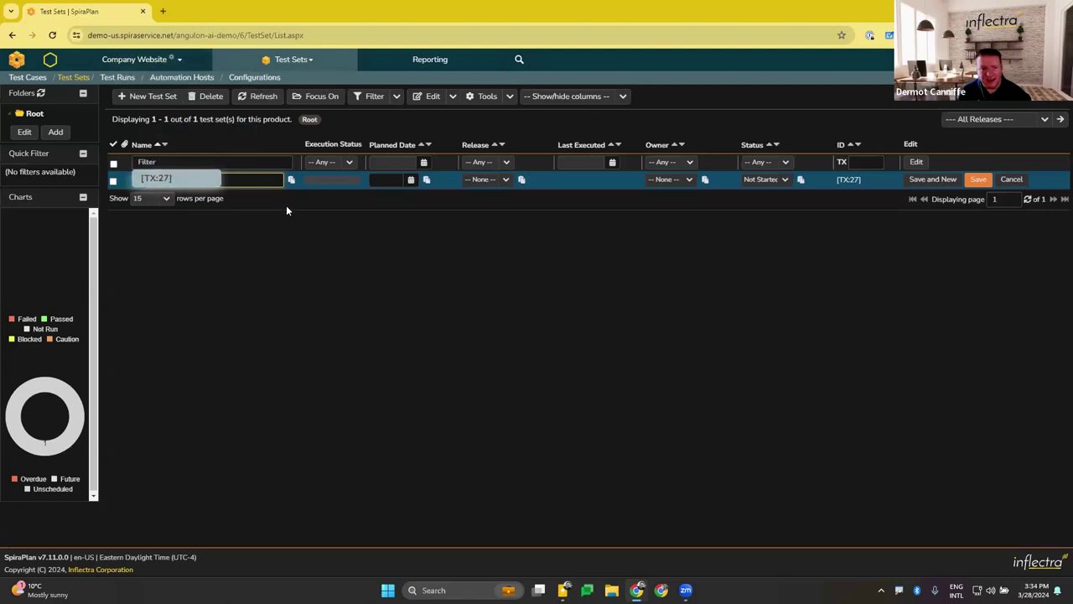
{"action": "key", "text": "Return"}
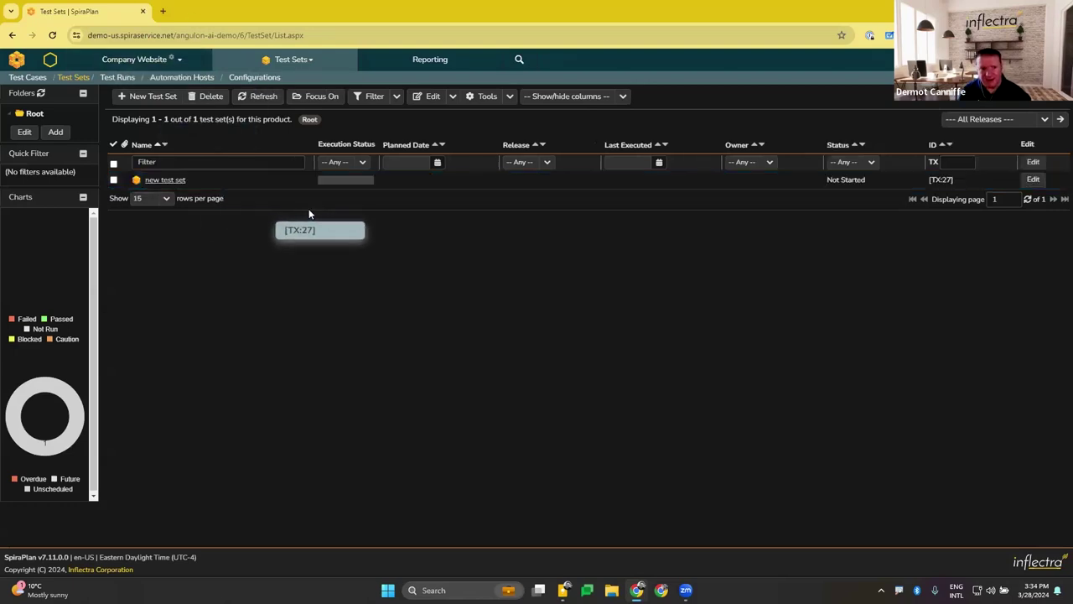
{"action": "left_click", "coordinate": [166, 183]}
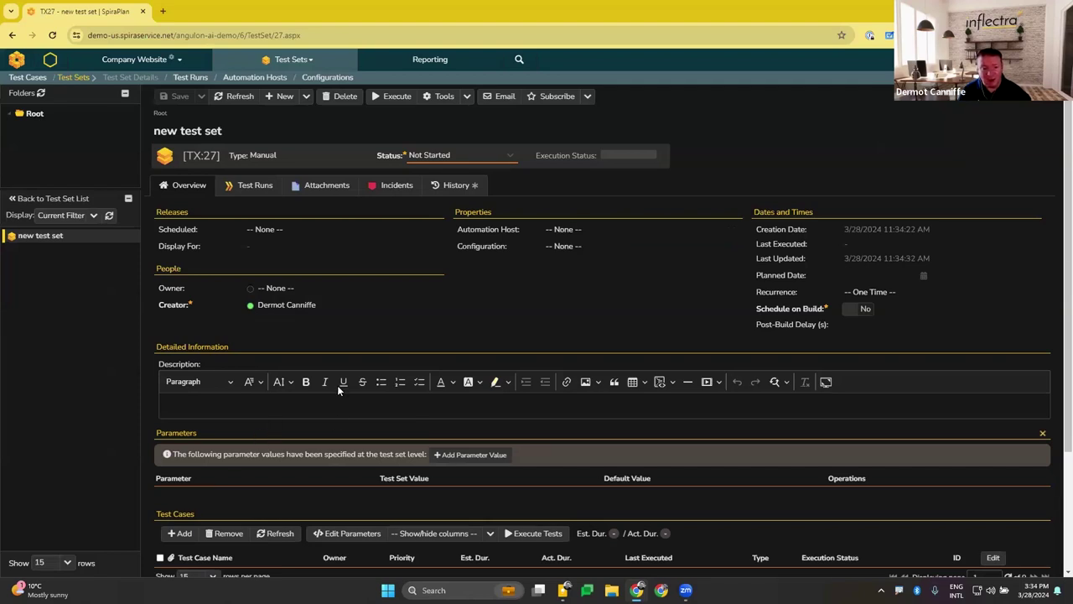
{"action": "scroll", "coordinate": [285, 435], "scroll_direction": "down", "scroll_amount": 3}
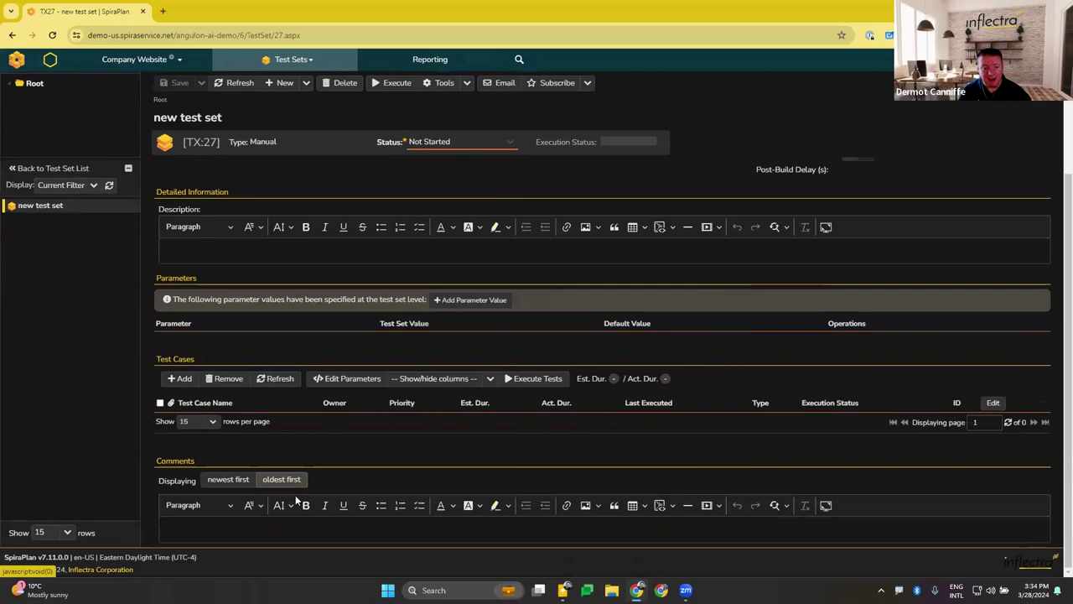
{"action": "scroll", "coordinate": [414, 413], "scroll_direction": "up", "scroll_amount": 3}
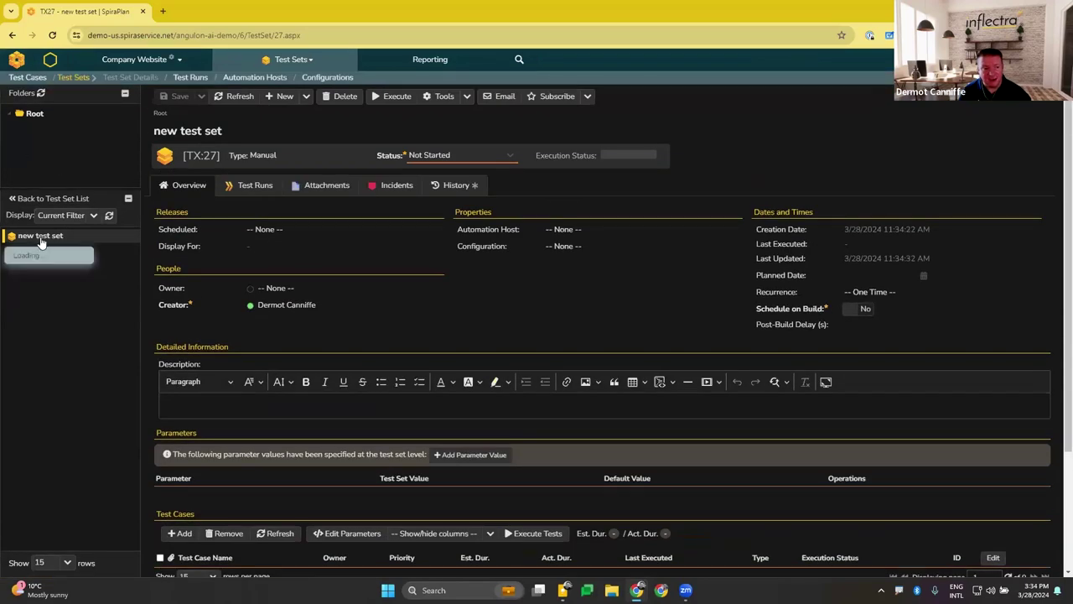
Confirm TX:27 has no runs, then view all 211 Company Website test runs
{"action": "left_click", "coordinate": [256, 186]}
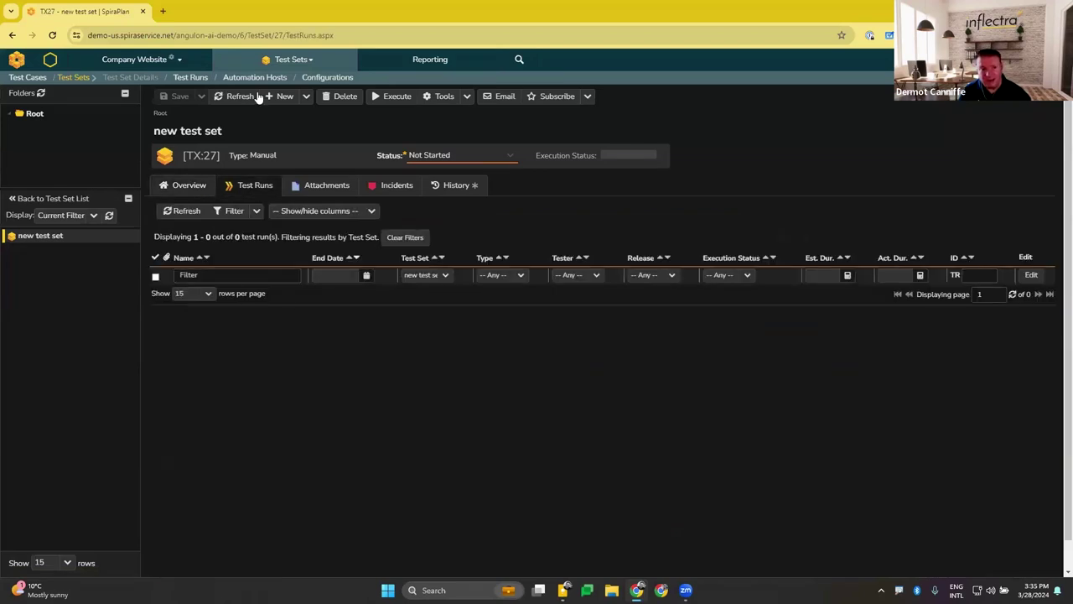
{"action": "left_click", "coordinate": [193, 77]}
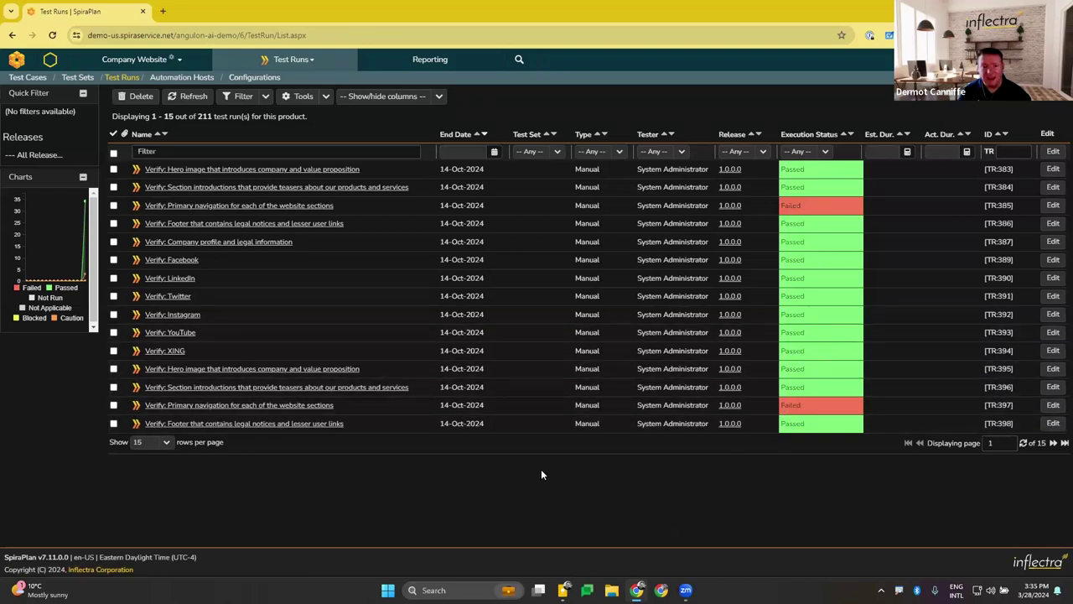
Inspect passed hero image run TR:395, then start a new Bug incident from the empty incidents list
{"action": "left_click", "coordinate": [293, 376]}
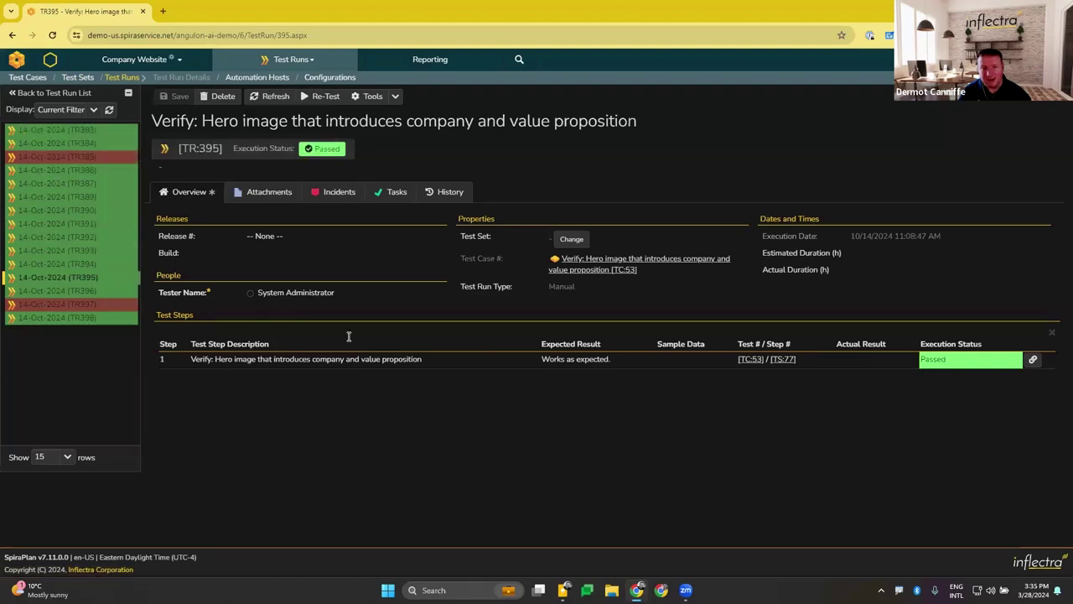
{"action": "left_click", "coordinate": [289, 59]}
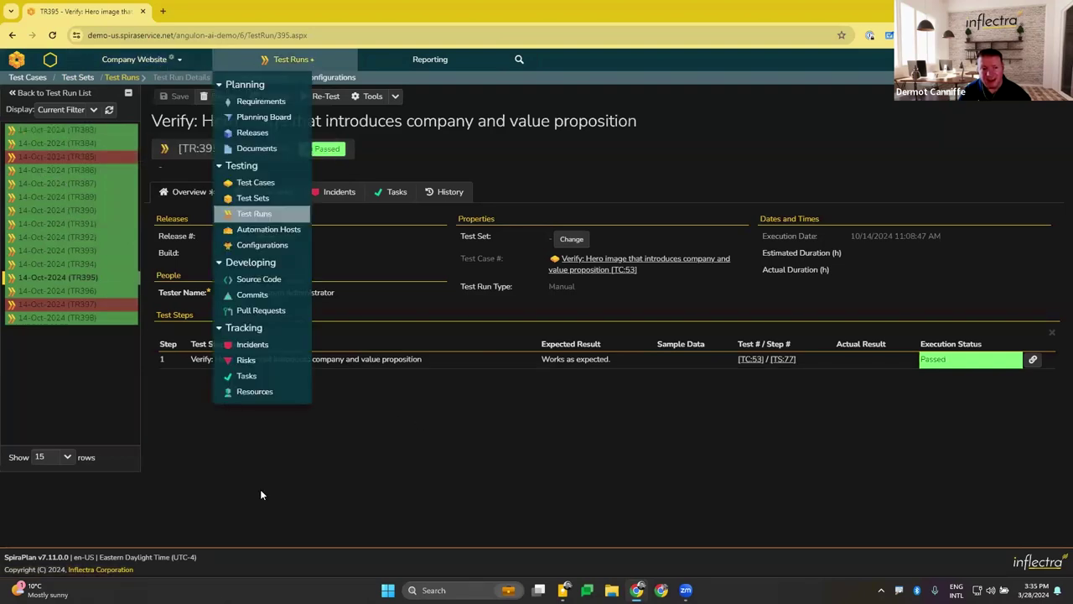
{"action": "left_click", "coordinate": [249, 344]}
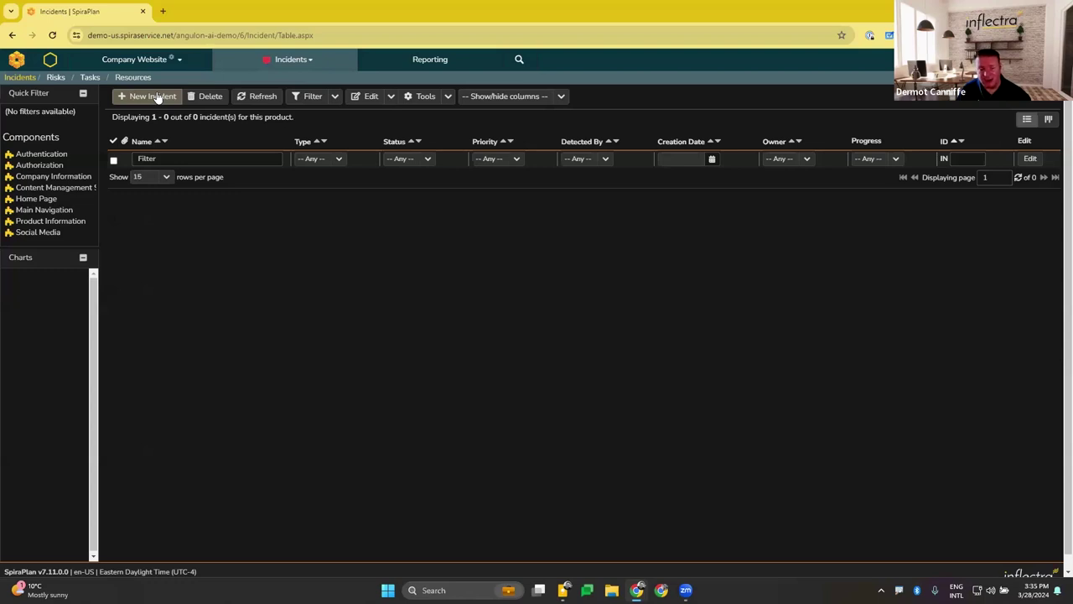
{"action": "left_click", "coordinate": [157, 97]}
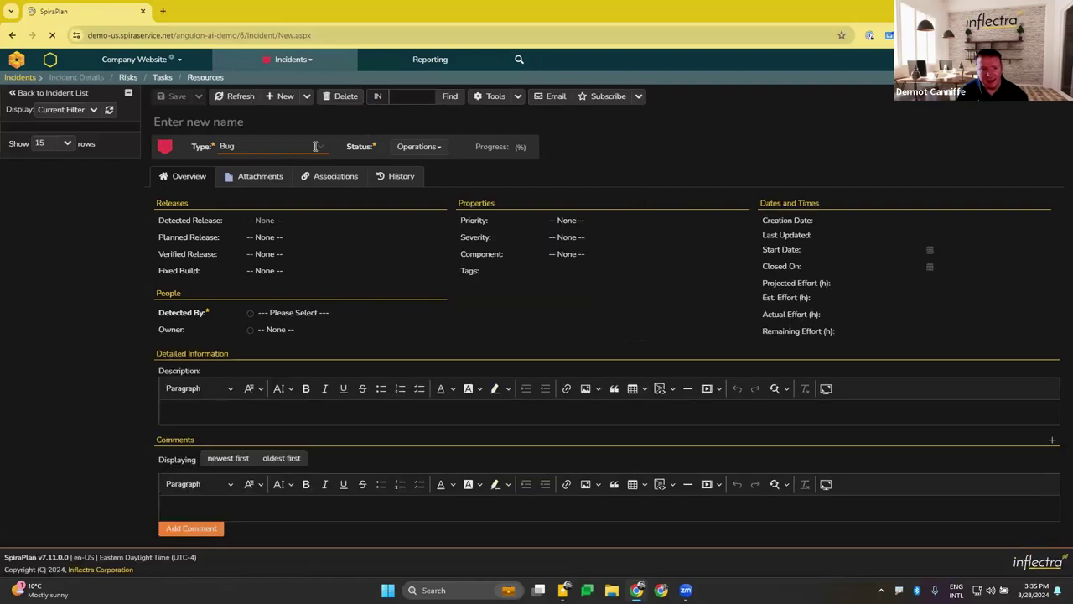
{"action": "left_click", "coordinate": [342, 149]}
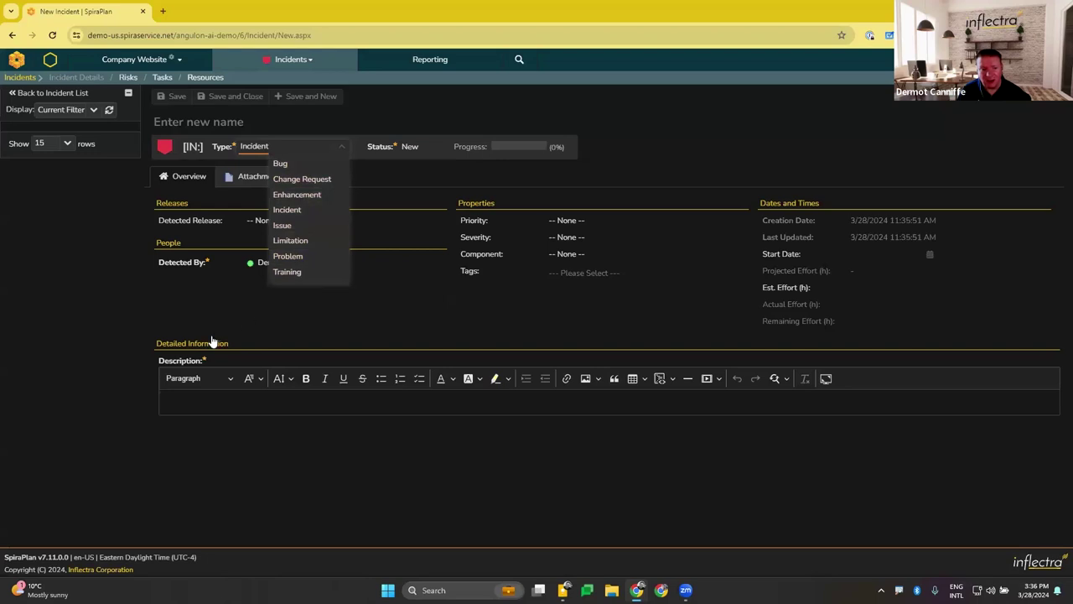
{"action": "left_click", "coordinate": [181, 324]}
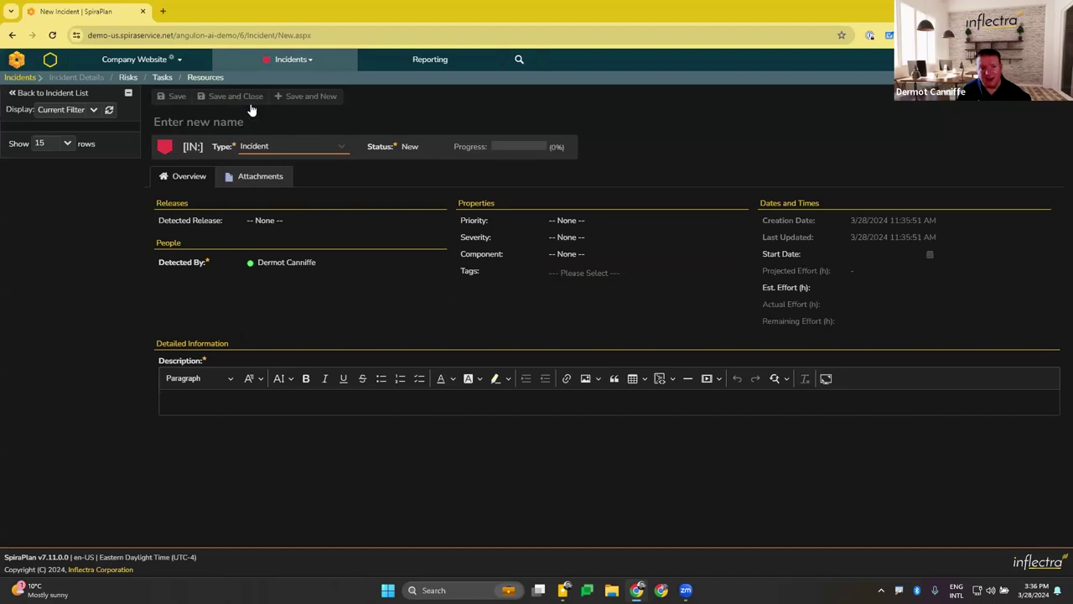
Start a new risk from the Risks list and name it 'New Infrastructure Risk'
{"action": "left_click", "coordinate": [311, 67]}
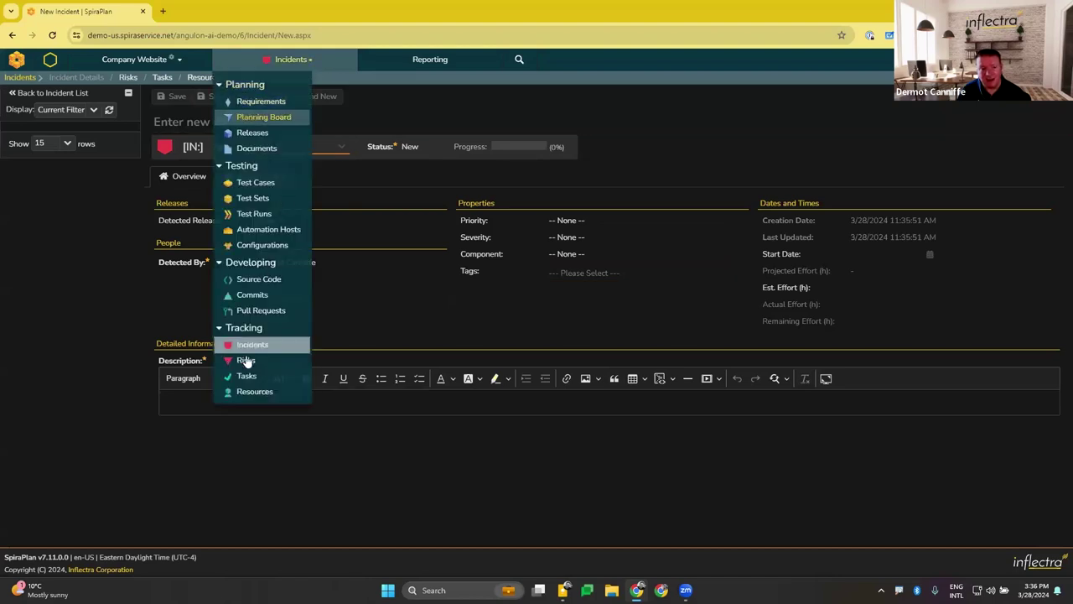
{"action": "left_click", "coordinate": [255, 360]}
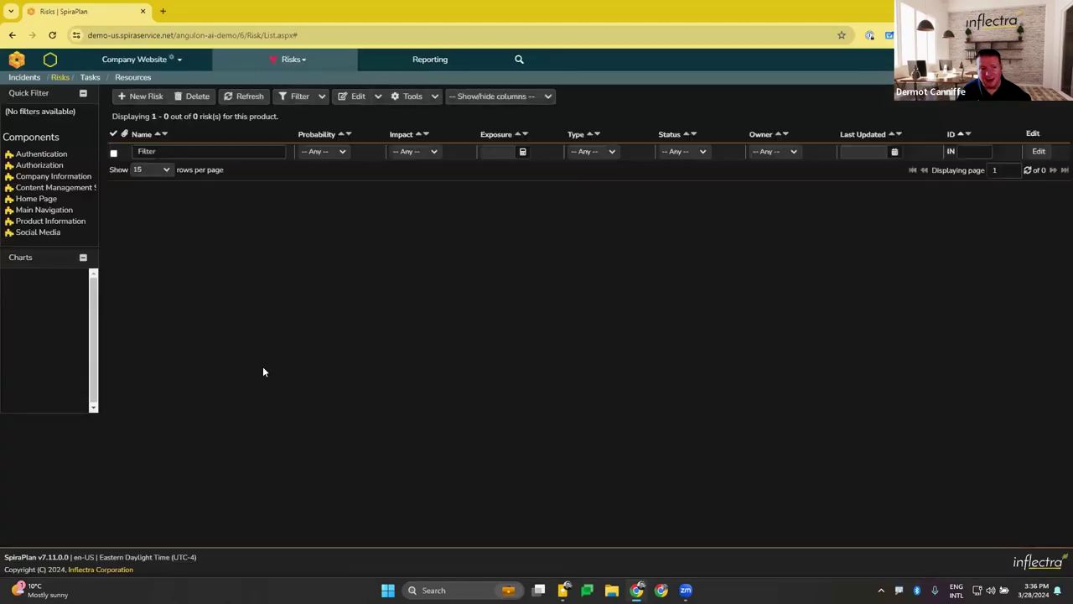
{"action": "left_click", "coordinate": [140, 96]}
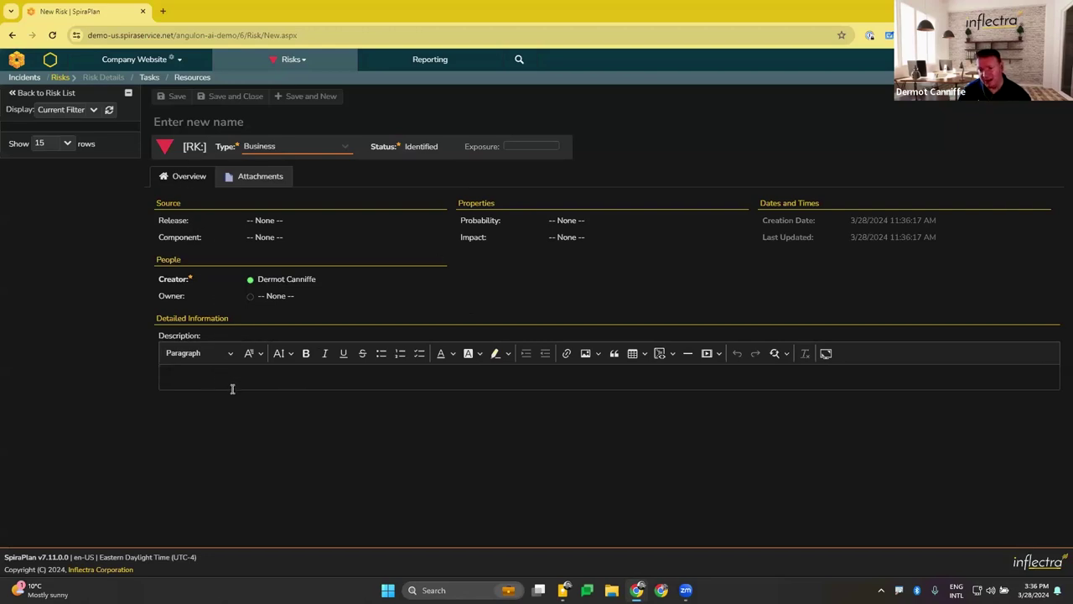
{"action": "left_click", "coordinate": [180, 121]}
{"action": "type", "text": "N"}
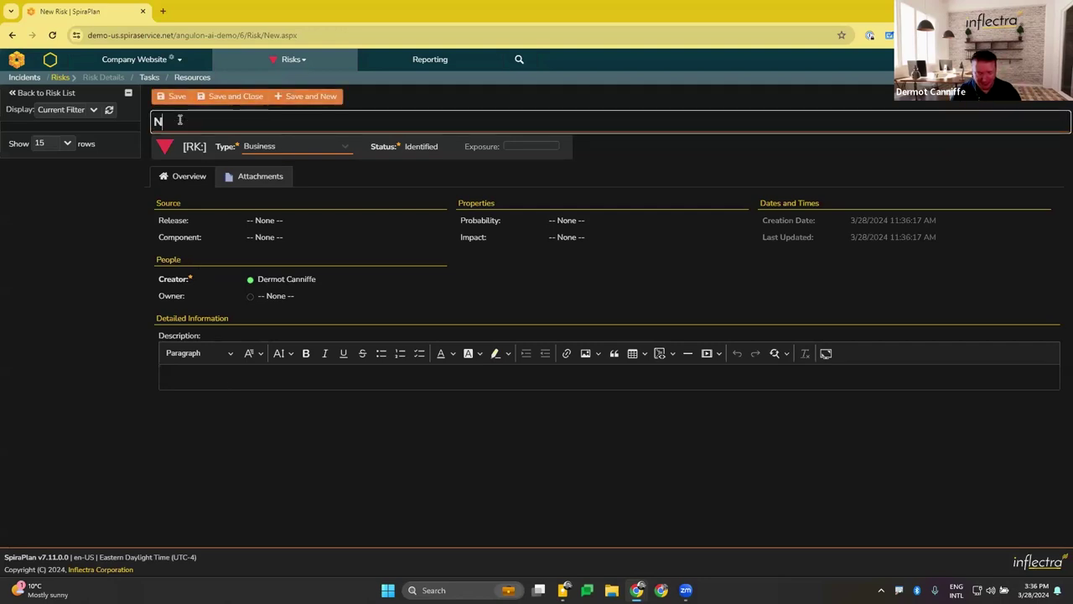
{"action": "type", "text": "ew Infrastructure Risk"}
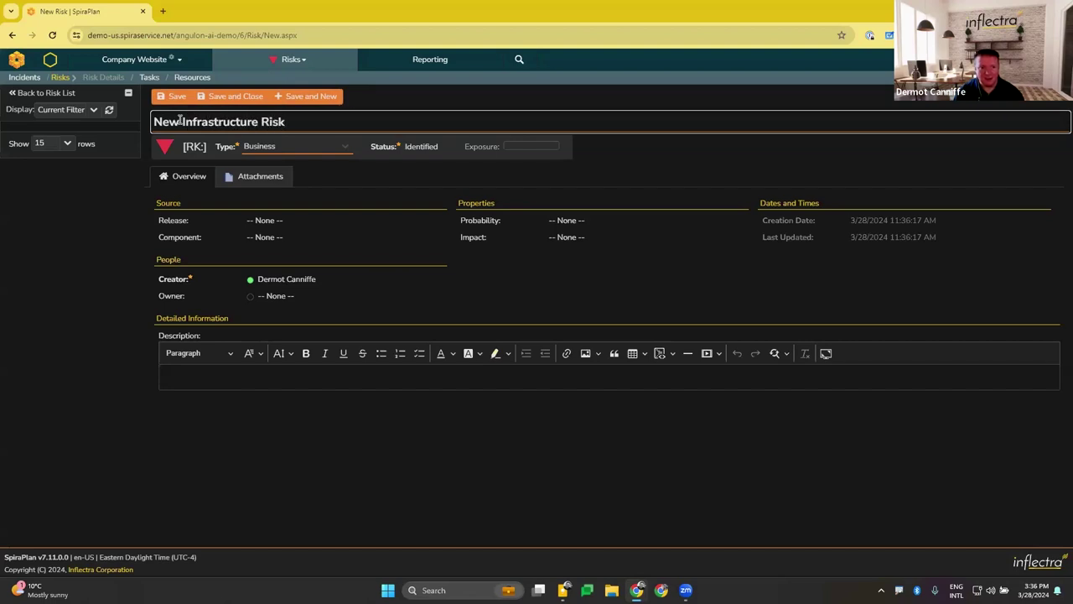
Rename it to 'HA Infrastructure Risk', save it as RK:7, and view its empty Tasks list
{"action": "left_click", "coordinate": [179, 120]}
{"action": "key", "text": "BackSpace"}
{"action": "key", "text": "BackSpace"}
{"action": "key", "text": "BackSpace"}
{"action": "type", "text": "HA"}
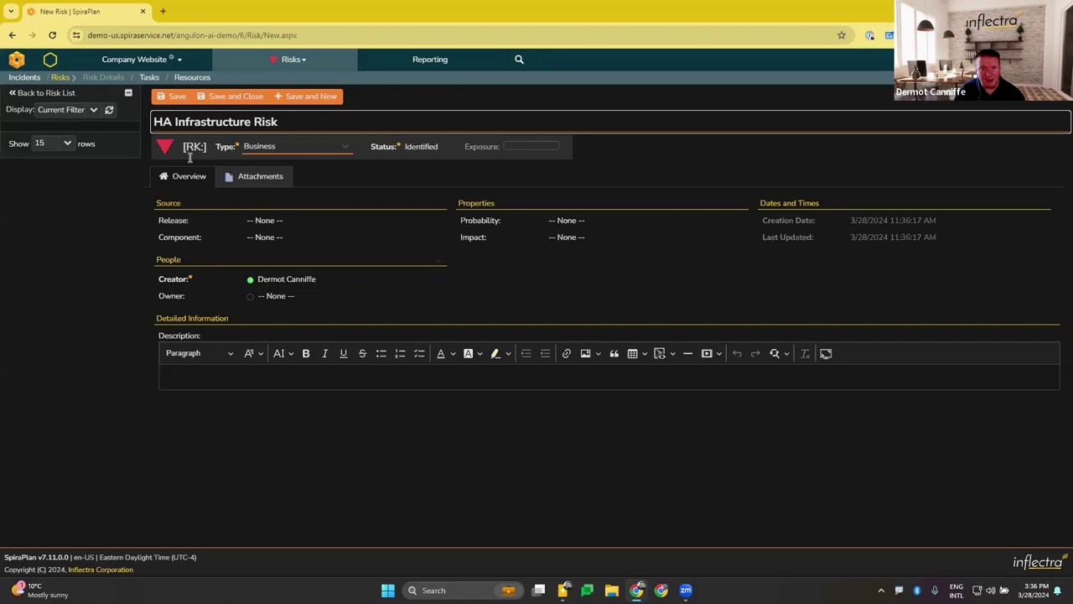
{"action": "left_click", "coordinate": [176, 98]}
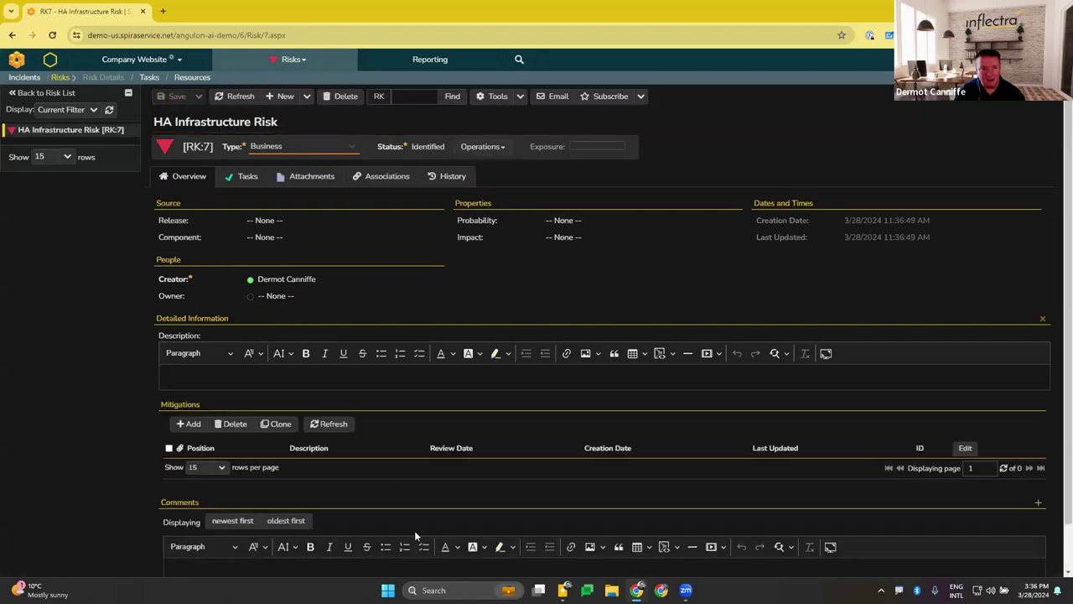
{"action": "left_click", "coordinate": [251, 179]}
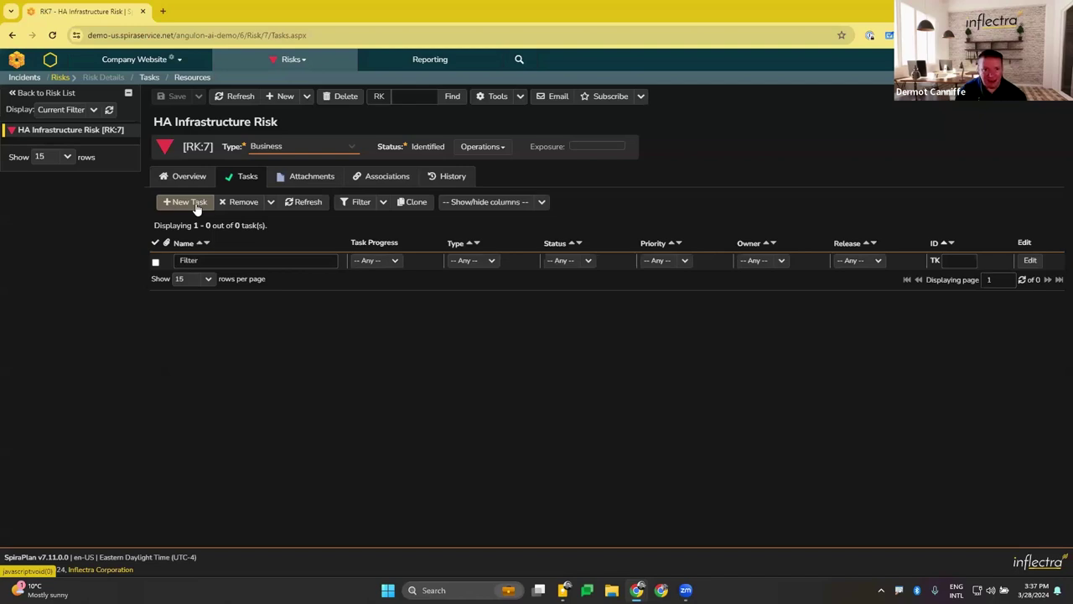
Open the Company Website Reports Center and briefly view the Add/Remove Items widget panel
{"action": "left_click", "coordinate": [421, 63]}
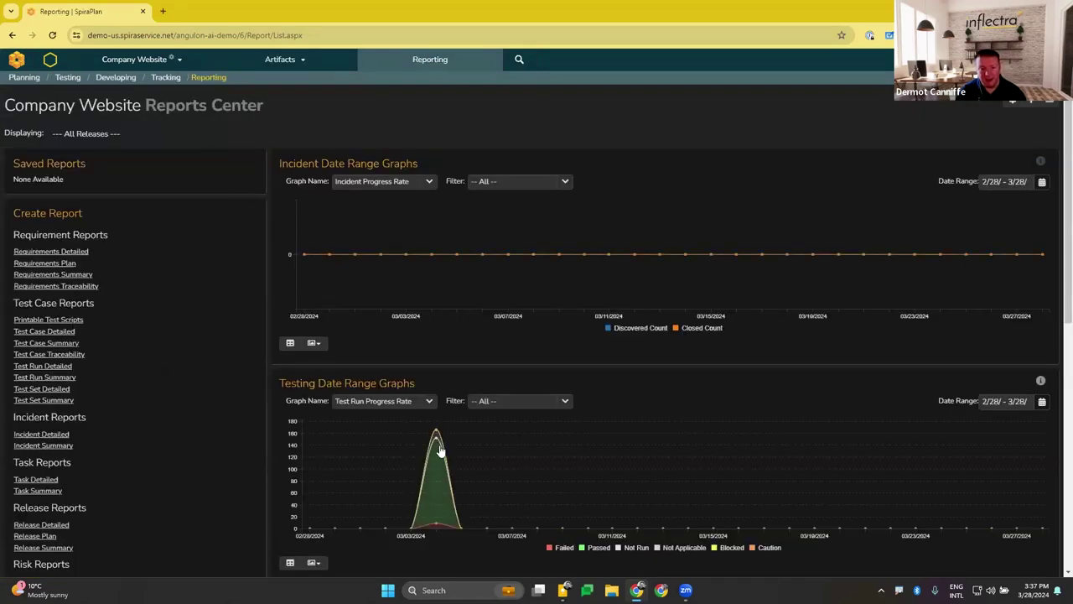
{"action": "scroll", "coordinate": [440, 494], "scroll_direction": "down", "scroll_amount": 2}
{"action": "scroll", "coordinate": [440, 497], "scroll_direction": "up", "scroll_amount": 2}
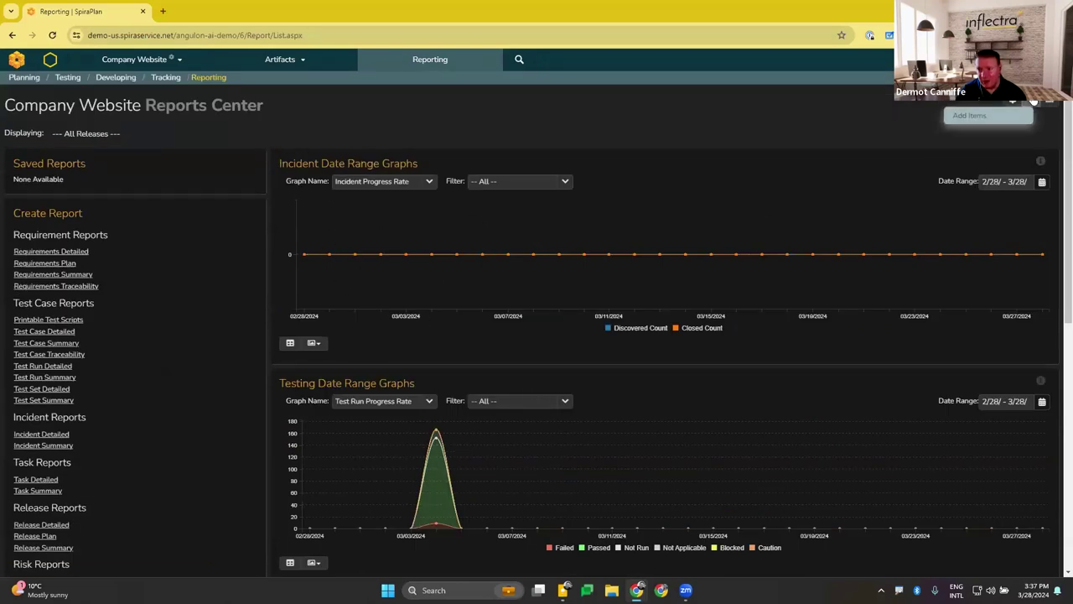
{"action": "left_click", "coordinate": [1034, 102]}
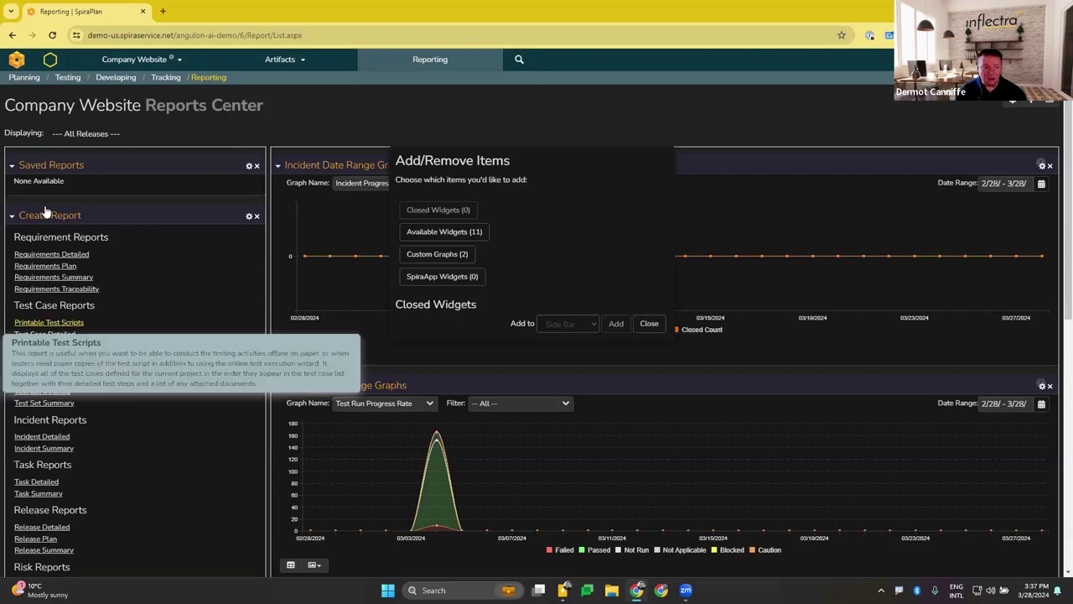
{"action": "left_click", "coordinate": [44, 268]}
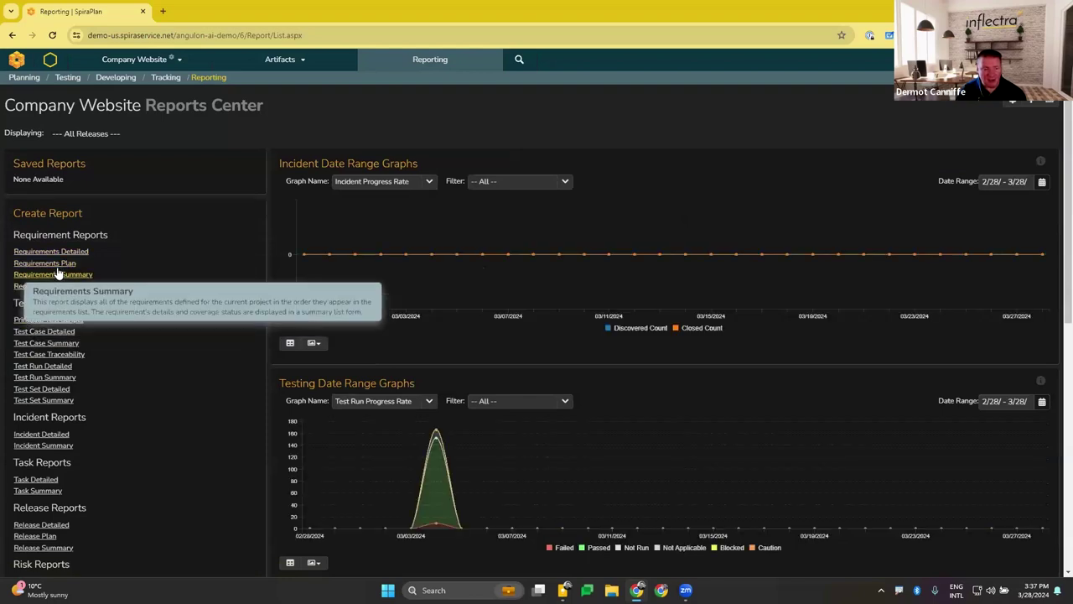
Create the Test Case Traceability Report in HTML format with the default filters
{"action": "left_click", "coordinate": [48, 353]}
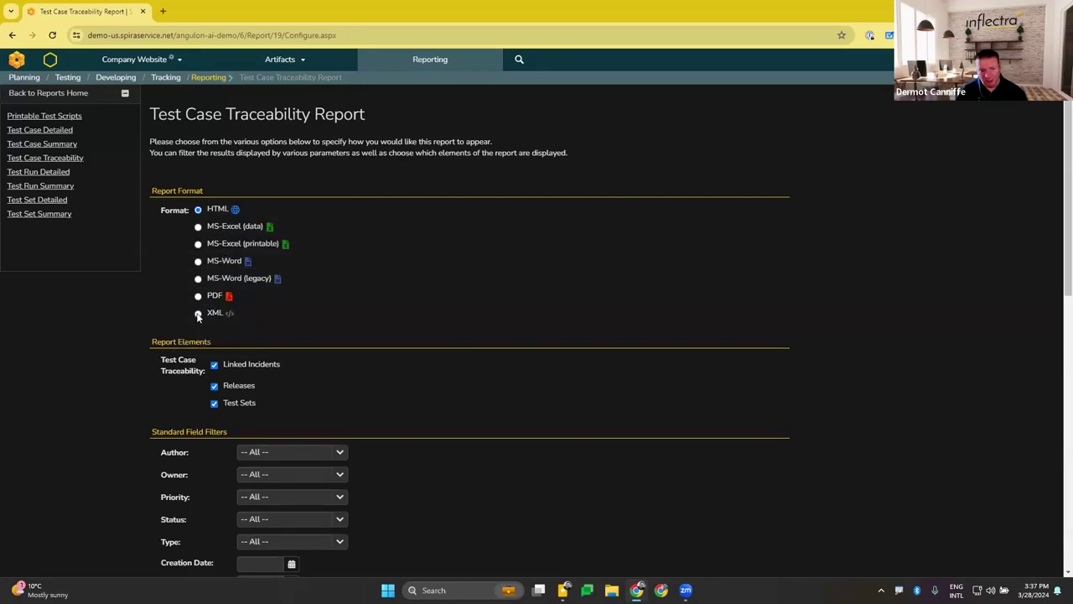
{"action": "scroll", "coordinate": [407, 375], "scroll_direction": "down", "scroll_amount": 1}
{"action": "scroll", "coordinate": [405, 478], "scroll_direction": "down", "scroll_amount": 2}
{"action": "scroll", "coordinate": [397, 489], "scroll_direction": "down", "scroll_amount": 1}
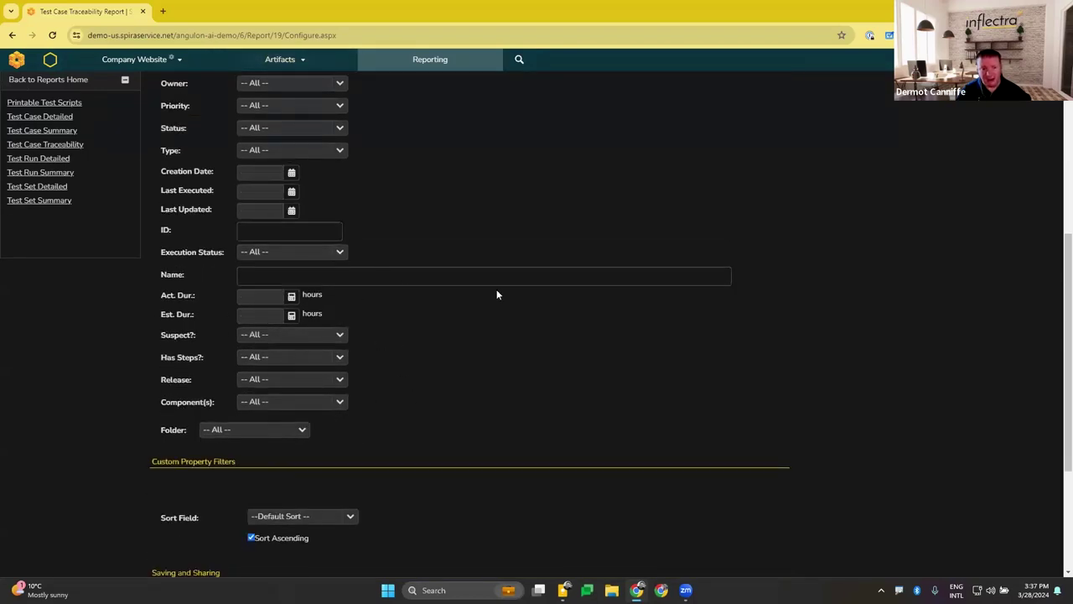
{"action": "scroll", "coordinate": [487, 315], "scroll_direction": "down", "scroll_amount": 2}
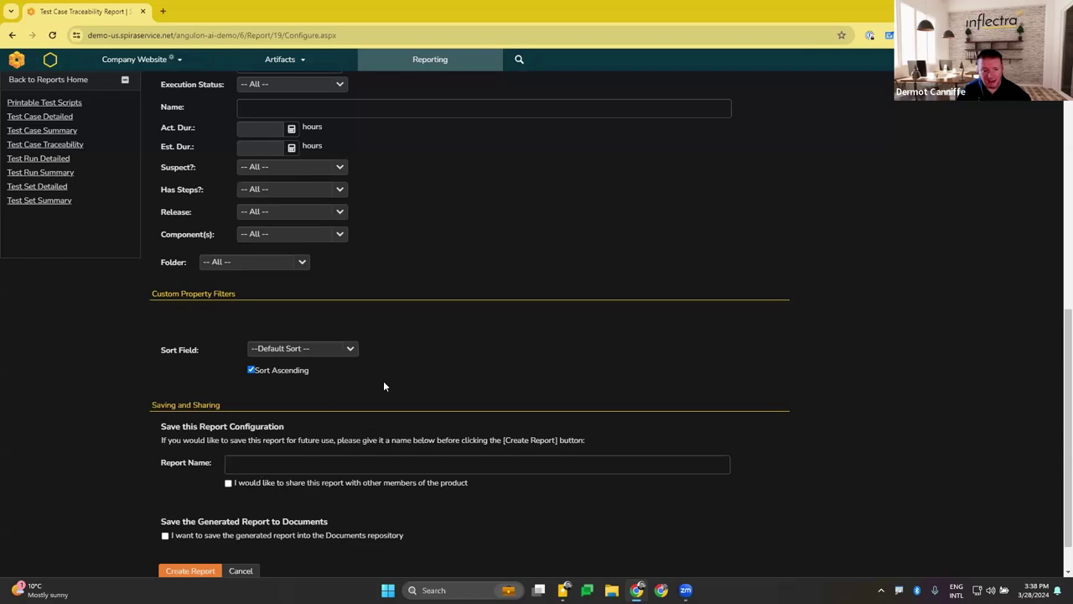
{"action": "scroll", "coordinate": [360, 406], "scroll_direction": "down", "scroll_amount": 1}
{"action": "scroll", "coordinate": [251, 495], "scroll_direction": "up", "scroll_amount": 2}
{"action": "scroll", "coordinate": [211, 507], "scroll_direction": "down", "scroll_amount": 1}
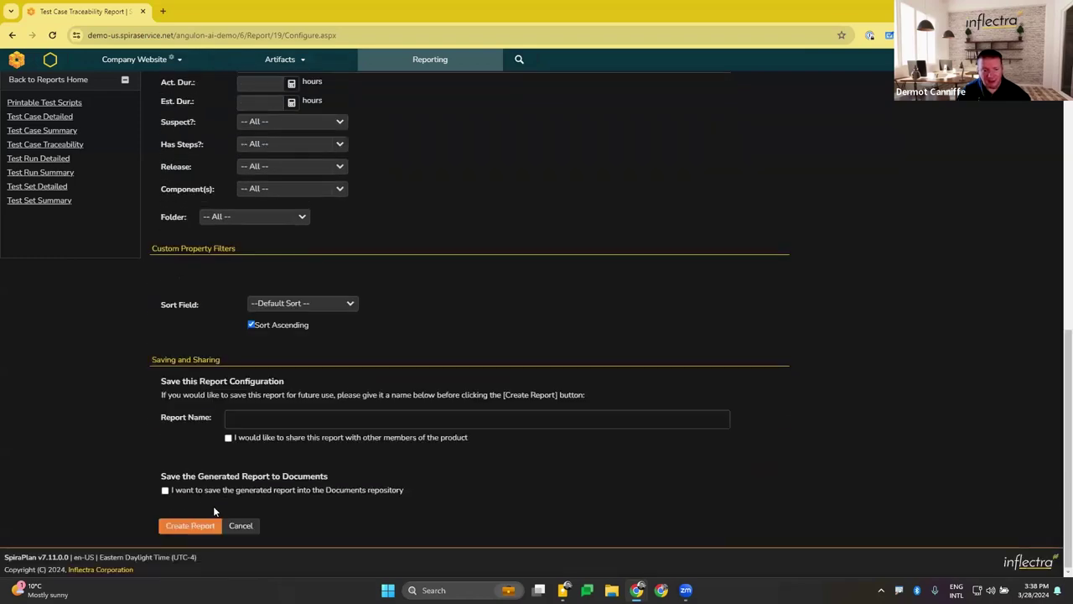
{"action": "left_click", "coordinate": [191, 528]}
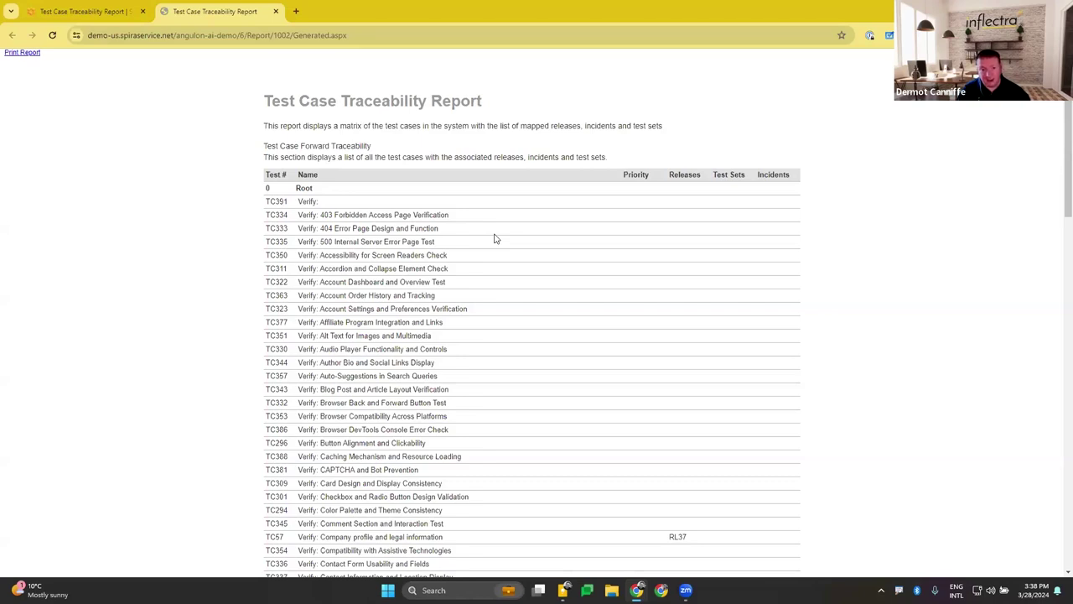
Return to the report-generated browser tab, then switch back to the Demo Spira slide
{"action": "left_click", "coordinate": [84, 11]}
{"action": "left_click", "coordinate": [48, 56]}
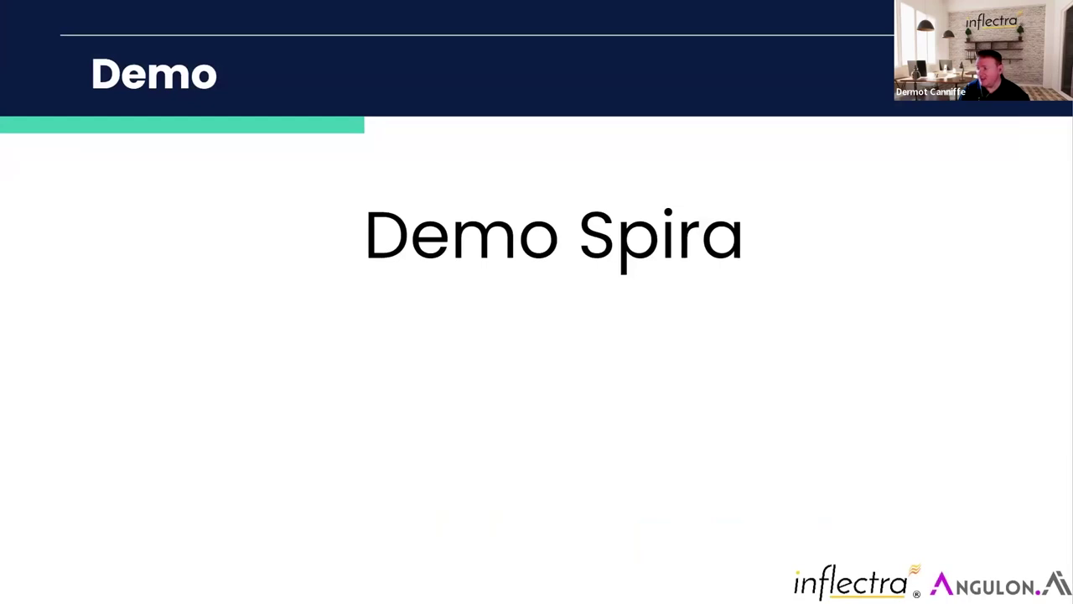
Move the slideshow forward one slide to Demo Eoten
{"action": "key", "text": "Right"}
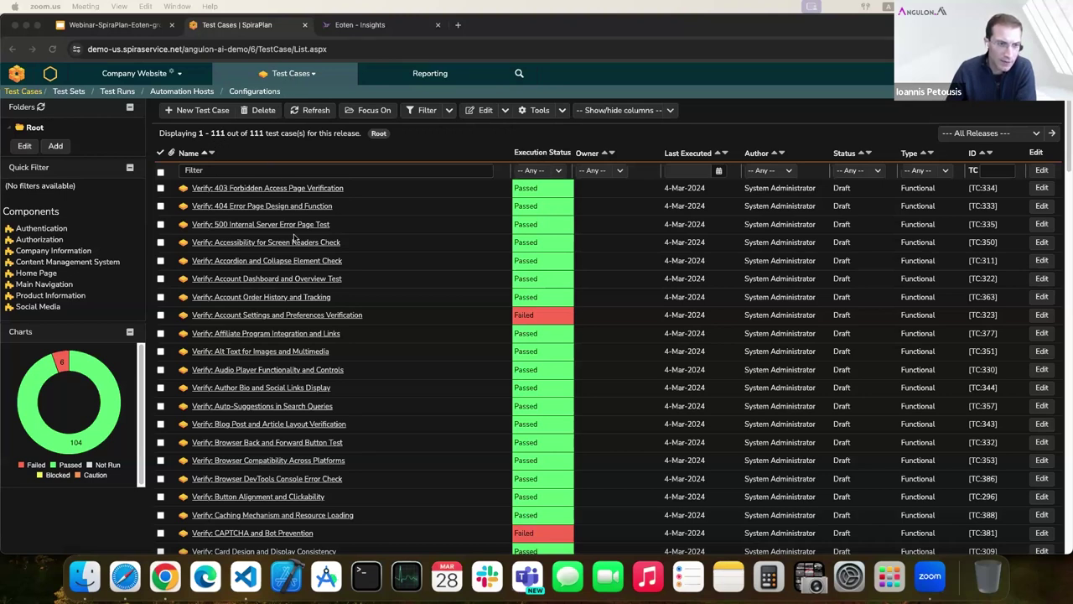
Show SpiraPlan's Test Sets list, containing only TX:27 'new test set'
{"action": "left_click", "coordinate": [284, 78]}
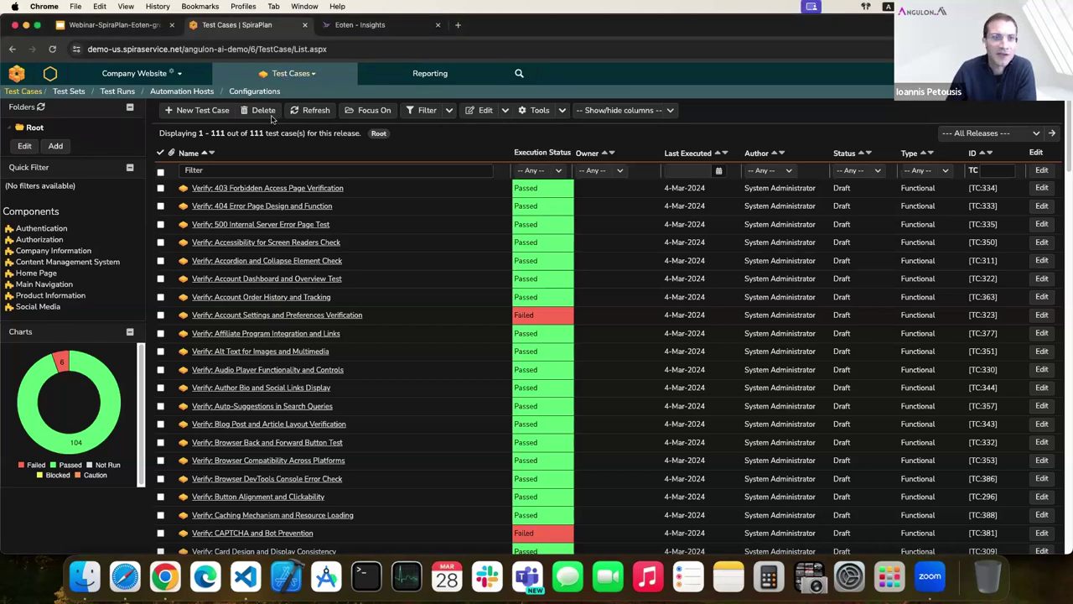
{"action": "left_click", "coordinate": [315, 76]}
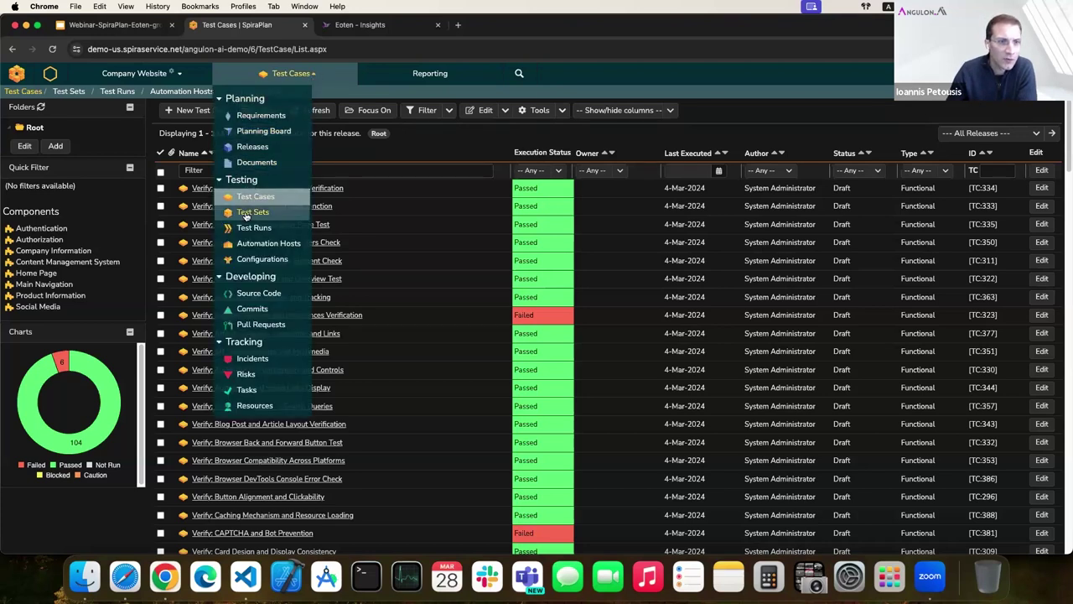
{"action": "left_click", "coordinate": [249, 213]}
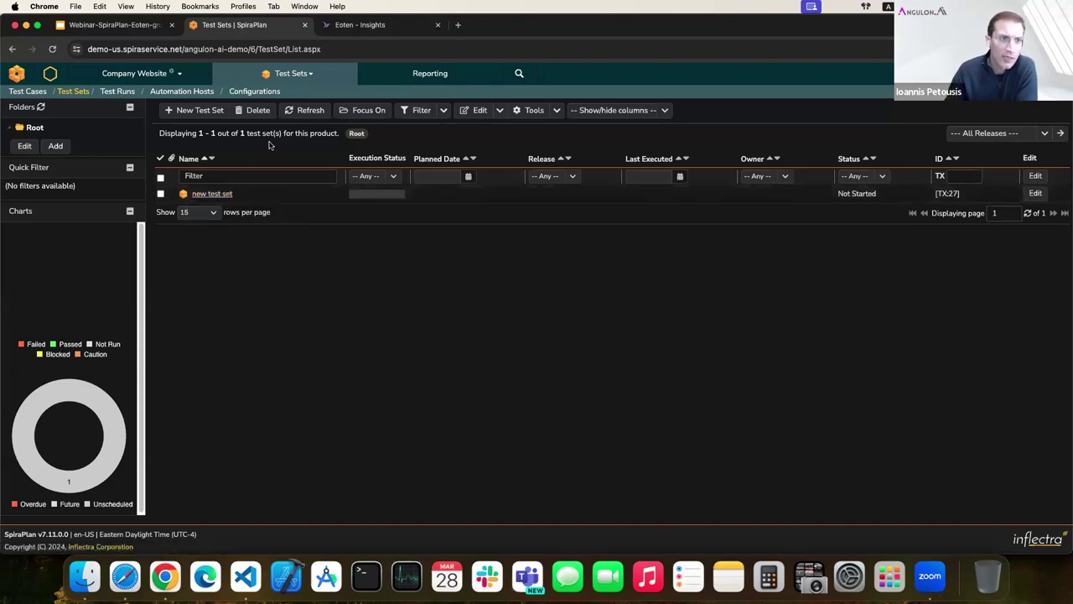
Copy the contact form markup into home.html below the header block and save the file
{"action": "left_click", "coordinate": [246, 577]}
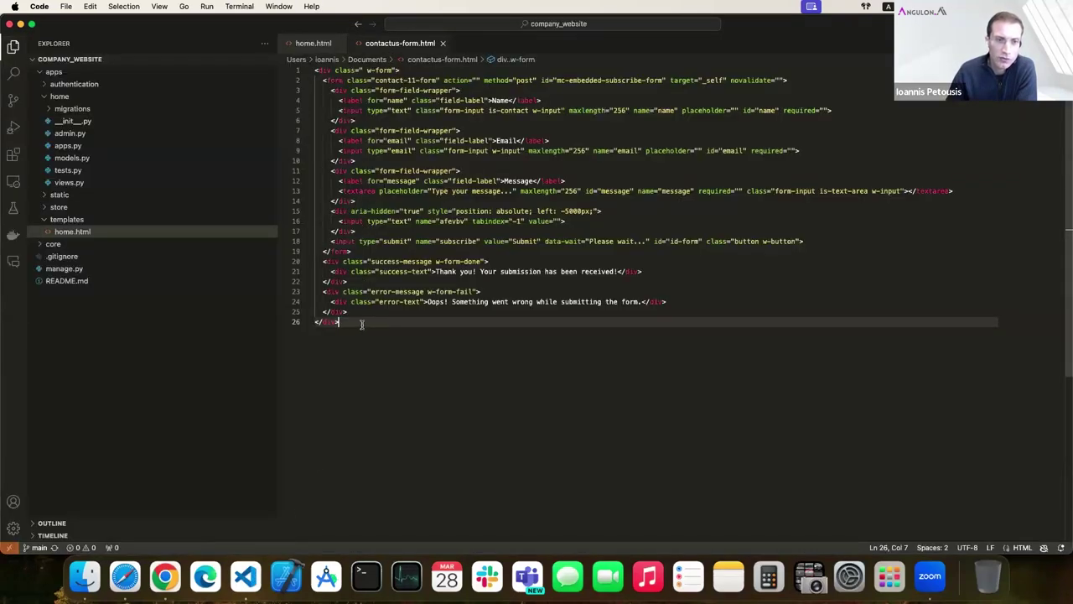
{"action": "left_click_drag", "start_coordinate": [362, 323], "coordinate": [316, 73]}
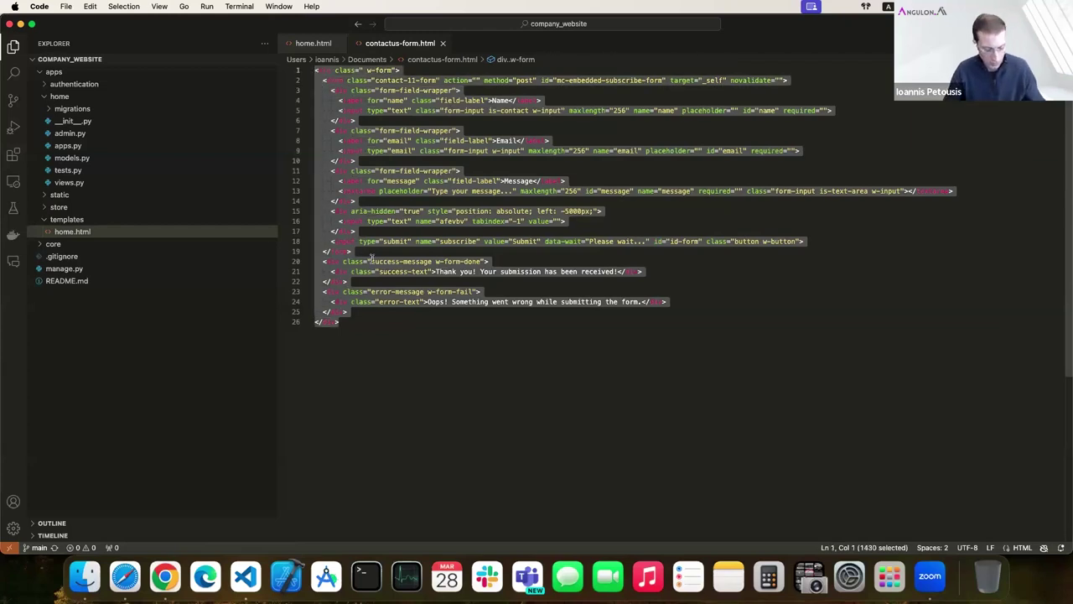
{"action": "left_click", "coordinate": [314, 46]}
{"action": "left_click", "coordinate": [383, 175]}
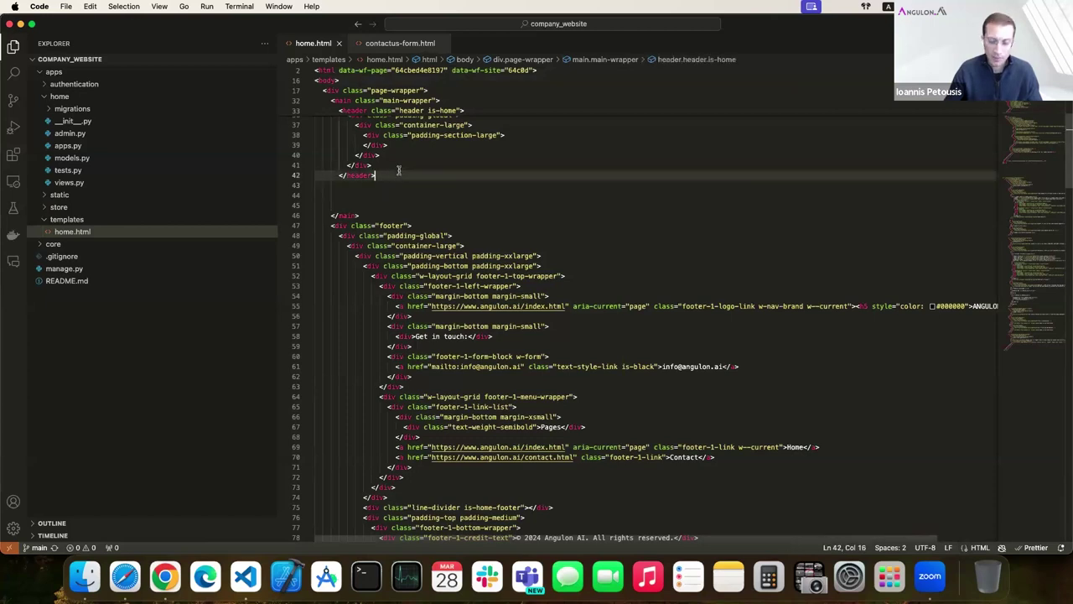
{"action": "key", "text": "Return"}
{"action": "key", "text": "Return"}
{"action": "type", "text": "<div class=\" w-form\">         <form class=\"contact-11-form\" action=\"\" method=\"post\" id=\"mc-embedded-subscribe-form\" target=\"_self\" novalidate=\"\">           <div class=\"form-field-wrapper\">             <label for=\"name\" class=\"field-label\">Name</label>             <input type=\"text\" class=\"form-input is-contact w-input\" maxlength=\"256\" name=\"name\" placeholder=\"\" id=\"name\" required=\"\">           </div>           <div class=\"form-field-wrapper\">             <label for=\"email\" class=\"field-label\">Email</label>             <input type=\"email\" class=\"form-input w-input\" maxlength=\"256\" name=\"email\" placeholder=\"\" id=\"email\" required=\"\">           </div>           <div class=\"form-field-wrapper\">             <label for=\"message\" class=\"field-label\">Message</label>             <textarea placeholder=\"Type your message...\" maxlength=\"256\" id=\"message\" name=\"message\" required=\"\" class=\"form-input is-text-area w-input\"></textarea>           </div>           <div aria-hidden=\"true\" style=\"position: absolute; left: -5000px;\">             <input type=\"text\" name=\"afevbv\" tabindex=\"-1\" value=\"\">           </div>           <input type=\"submit\" name=\"subscribe\" value=\"Submit\" data-wait=\"Please wait...\" id=\"id-form\" class=\"button w-button\">         </form>         <div class=\"success-message w-form-done\">           <div class=\"success-text\">Thank you! Your submission has been received!</div>         </div>         <div class=\"error-message w-form-fail\">           <div class=\"error-text\">Oops! Something went wrong while submitting the form.</div>         </div>       </div>"}
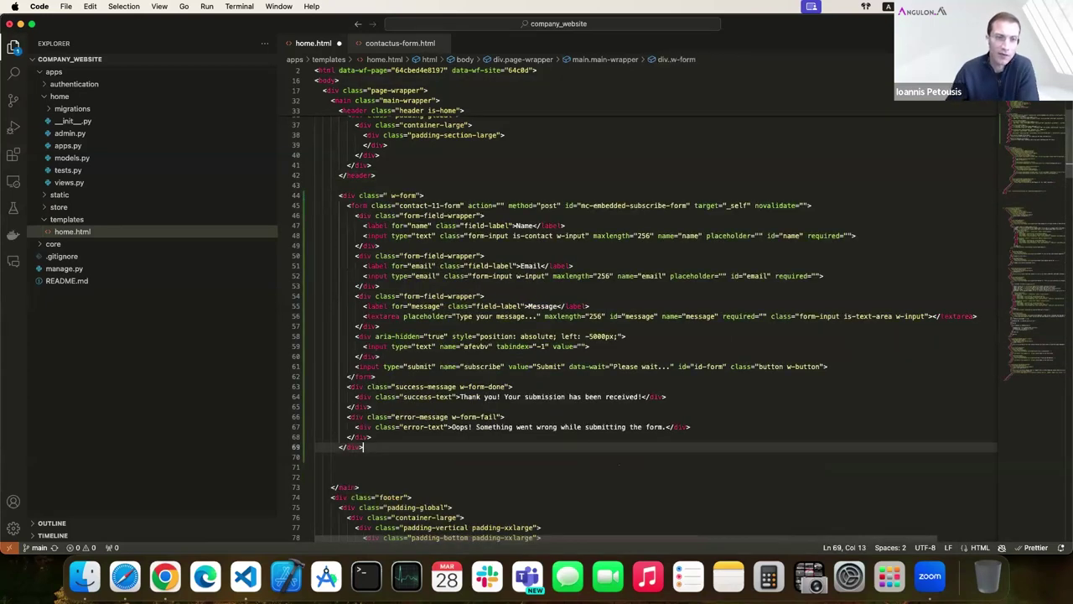
{"action": "key", "text": "super+s"}
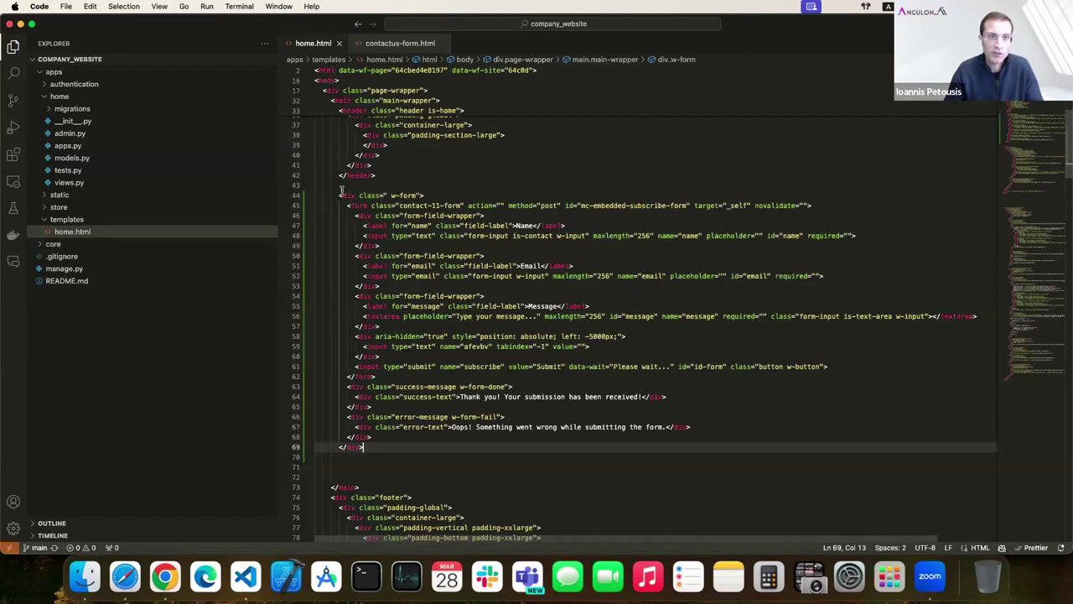
Stage home.html, commit it as 'add contact us form', and sync with origin/main
{"action": "left_click", "coordinate": [12, 99]}
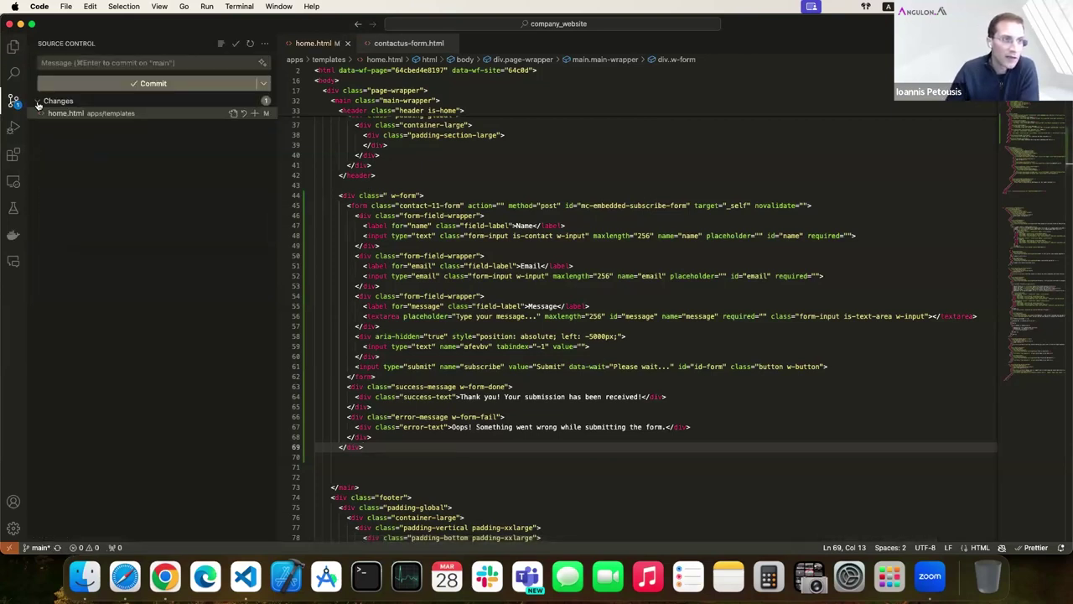
{"action": "left_click", "coordinate": [254, 113]}
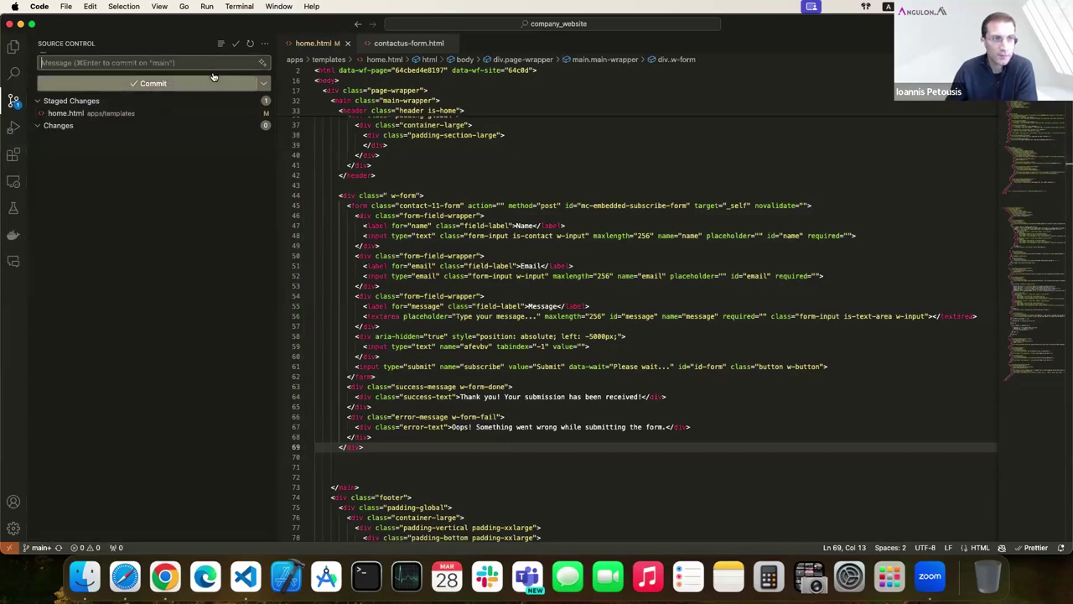
{"action": "type", "text": "ad"}
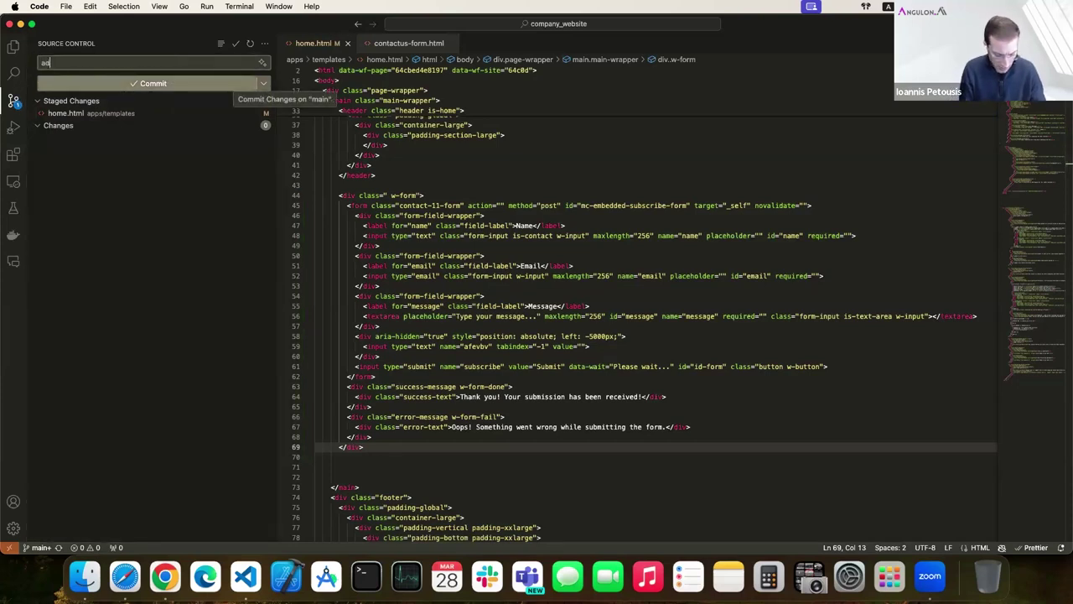
{"action": "type", "text": "d contact us "}
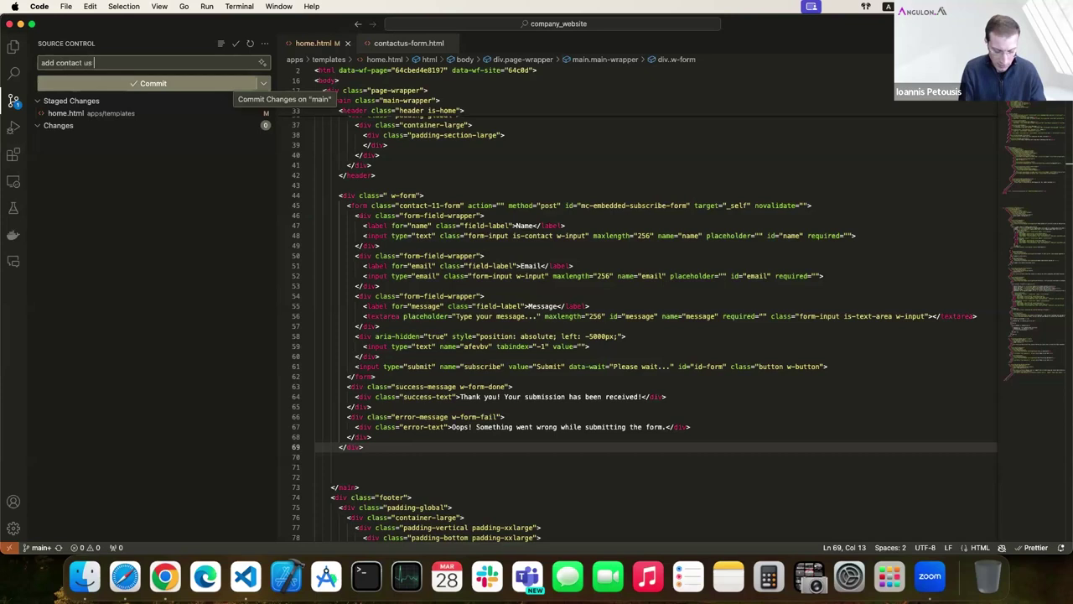
{"action": "type", "text": "form"}
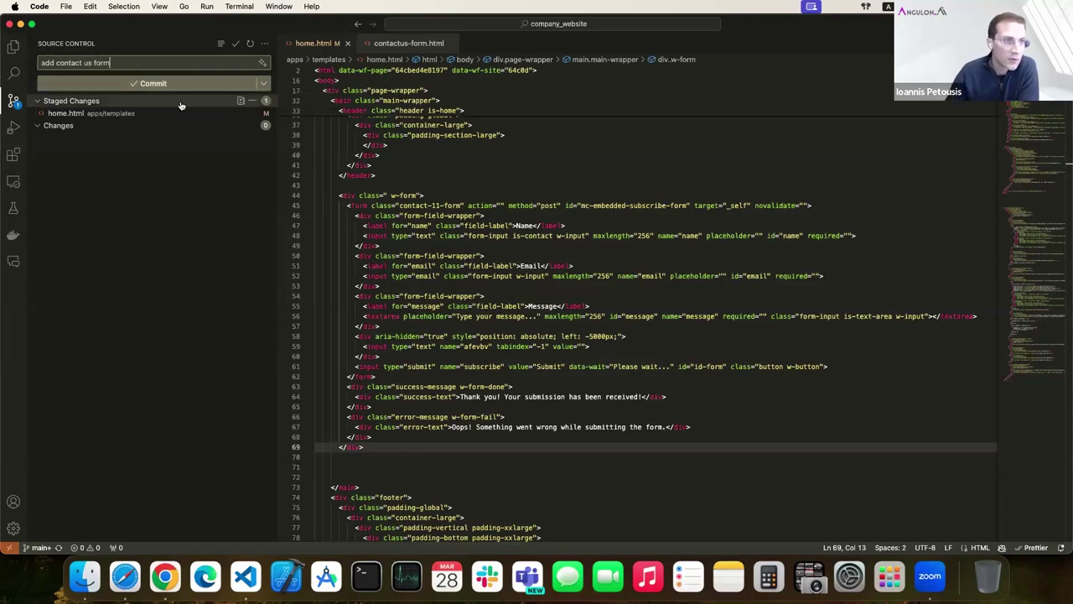
{"action": "left_click", "coordinate": [180, 85]}
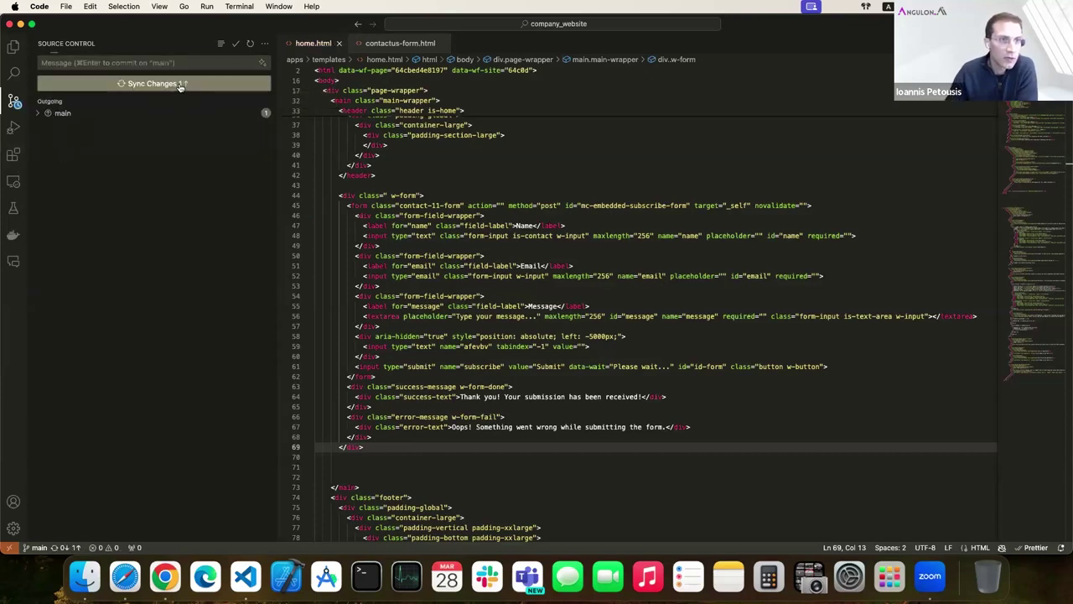
{"action": "left_click", "coordinate": [180, 85]}
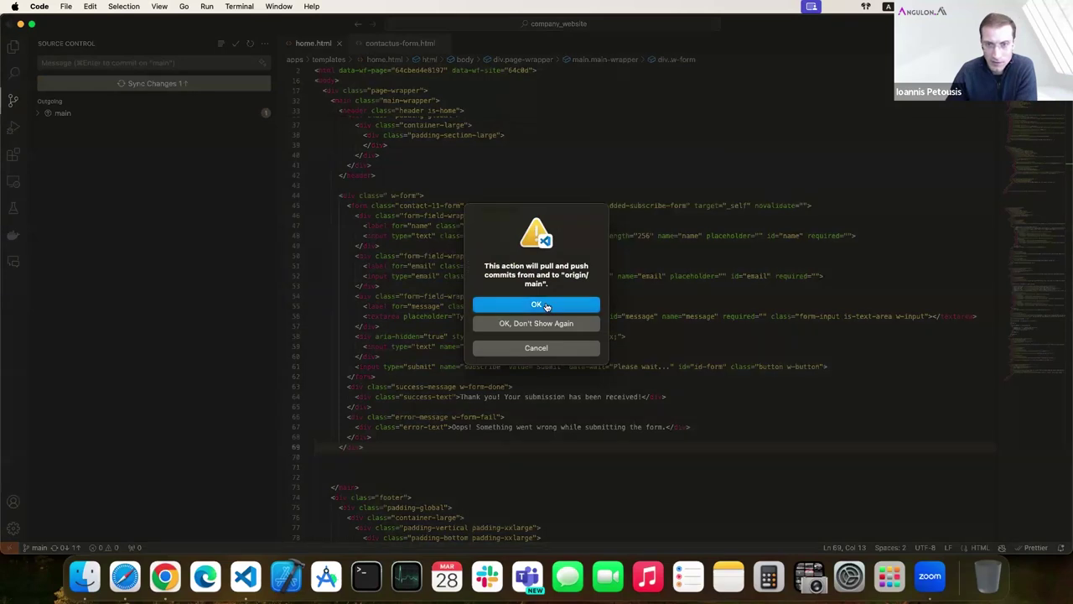
{"action": "left_click", "coordinate": [545, 306]}
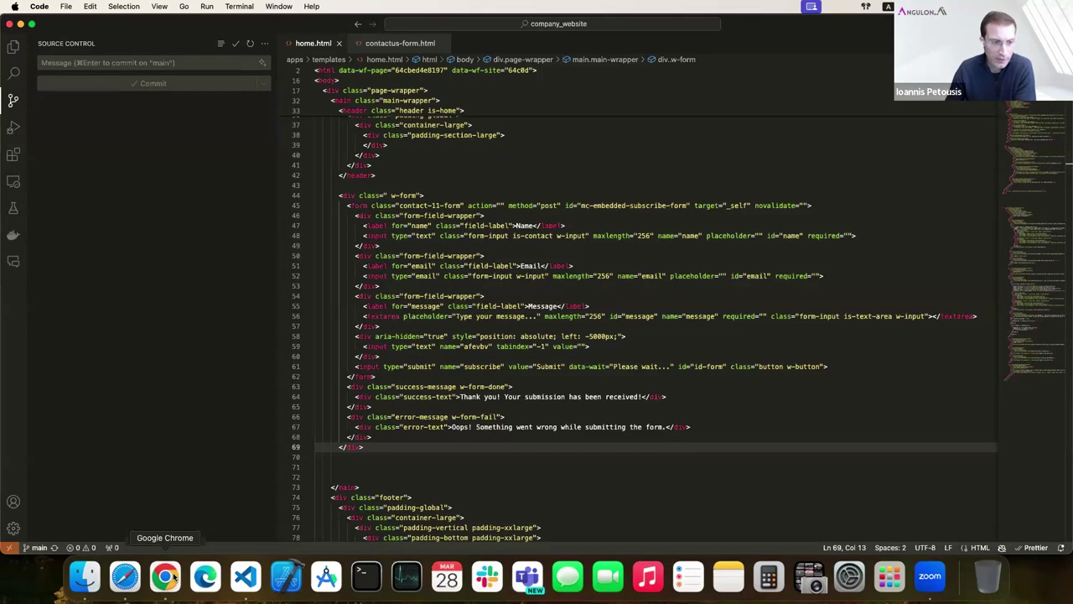
Refresh the Test Sets folder tree in SpiraPlan and open the Eoten Test Set Folder
{"action": "left_click", "coordinate": [174, 577]}
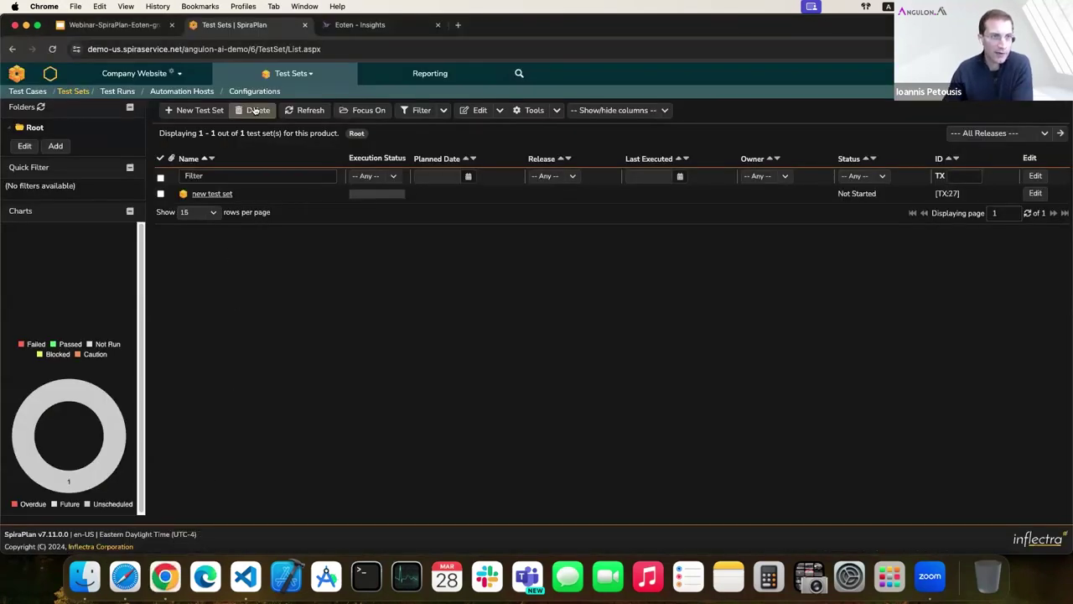
{"action": "left_click", "coordinate": [40, 108]}
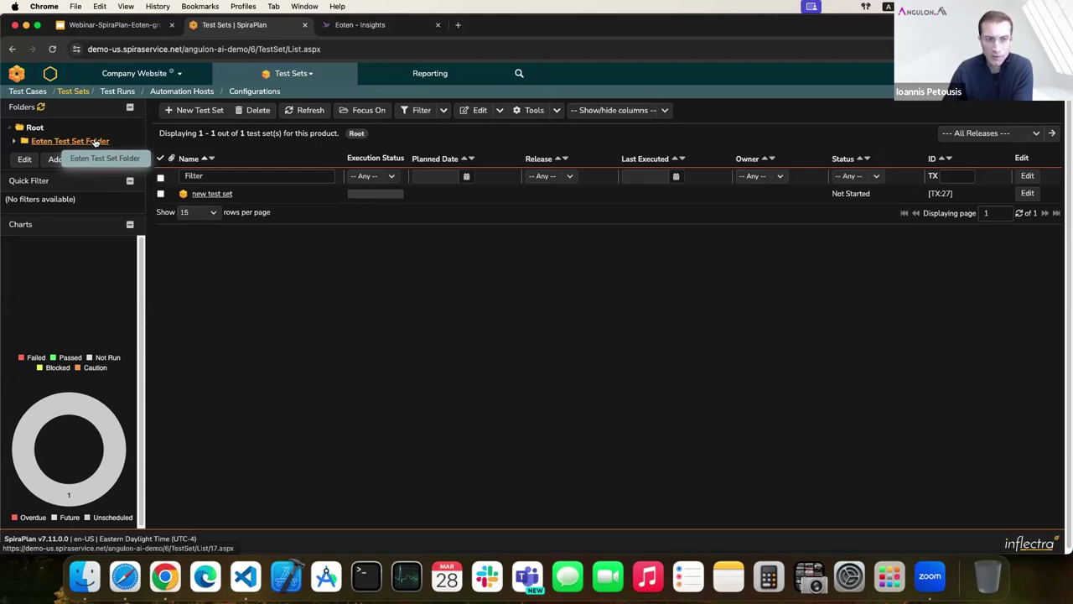
{"action": "left_click", "coordinate": [95, 143]}
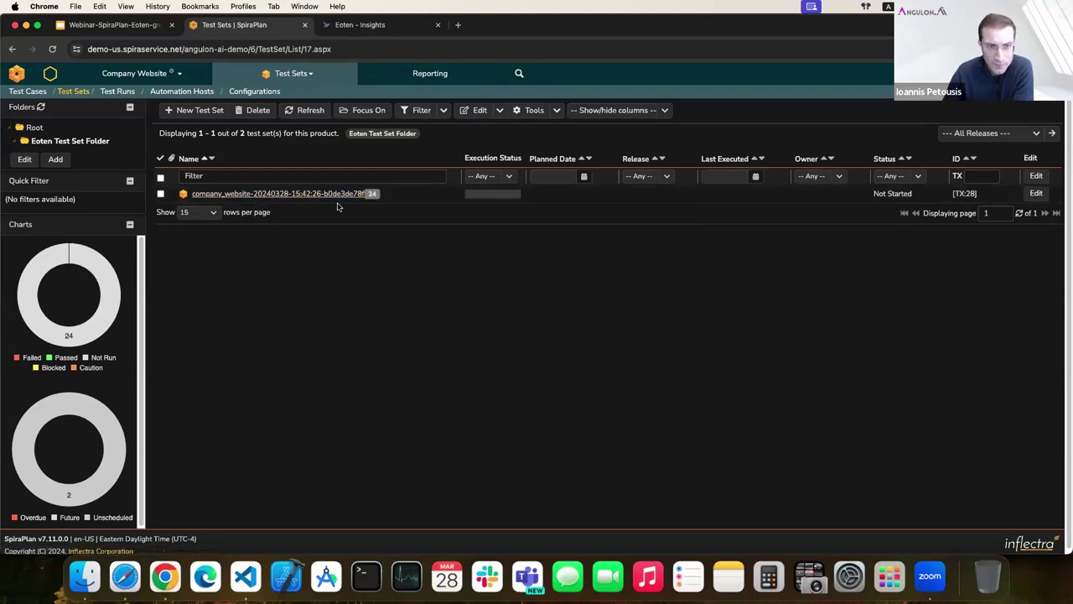
Open the TX:28 company_website test set and scroll through its generated test cases
{"action": "left_click", "coordinate": [343, 200]}
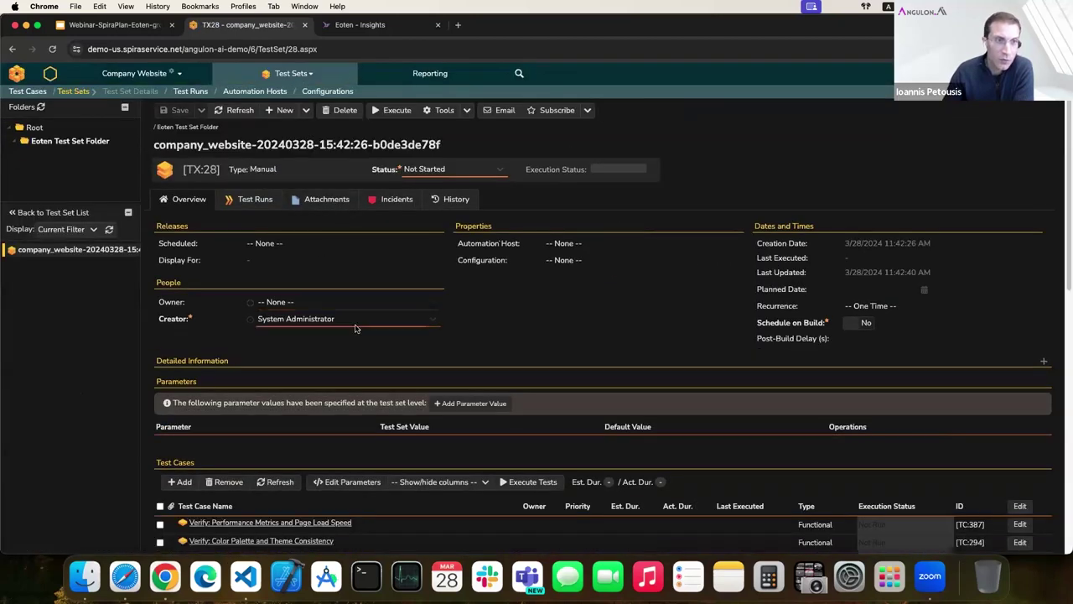
{"action": "scroll", "coordinate": [359, 296], "scroll_direction": "down", "scroll_amount": 1}
{"action": "scroll", "coordinate": [359, 297], "scroll_direction": "down", "scroll_amount": 6}
{"action": "scroll", "coordinate": [359, 297], "scroll_direction": "down", "scroll_amount": 2}
{"action": "scroll", "coordinate": [352, 294], "scroll_direction": "up", "scroll_amount": 5}
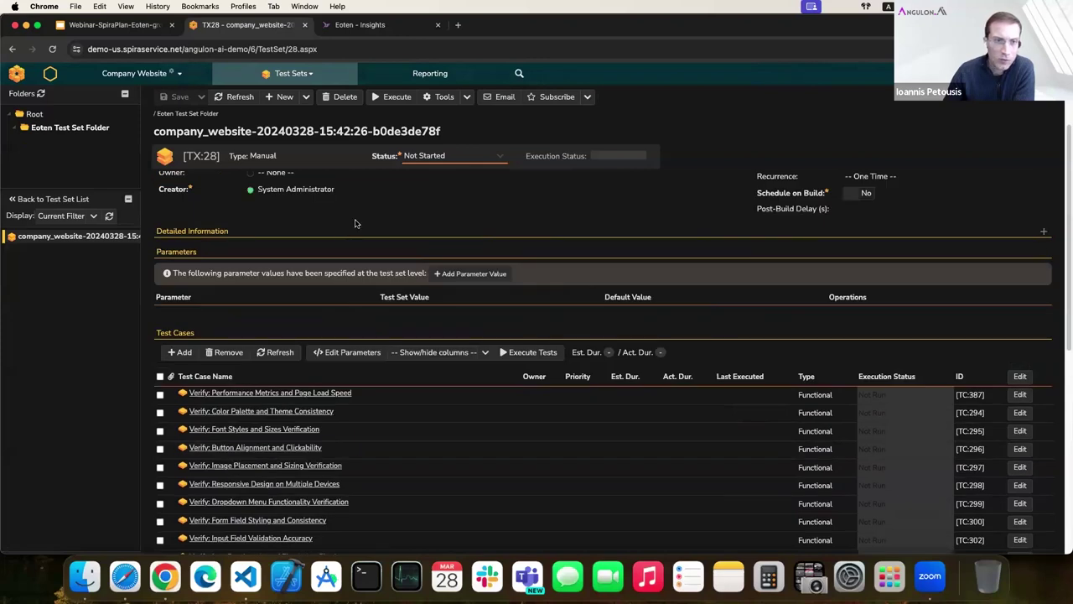
Return to the folder list, reopen TX:28, and review its details and test cases
{"action": "left_click", "coordinate": [199, 115]}
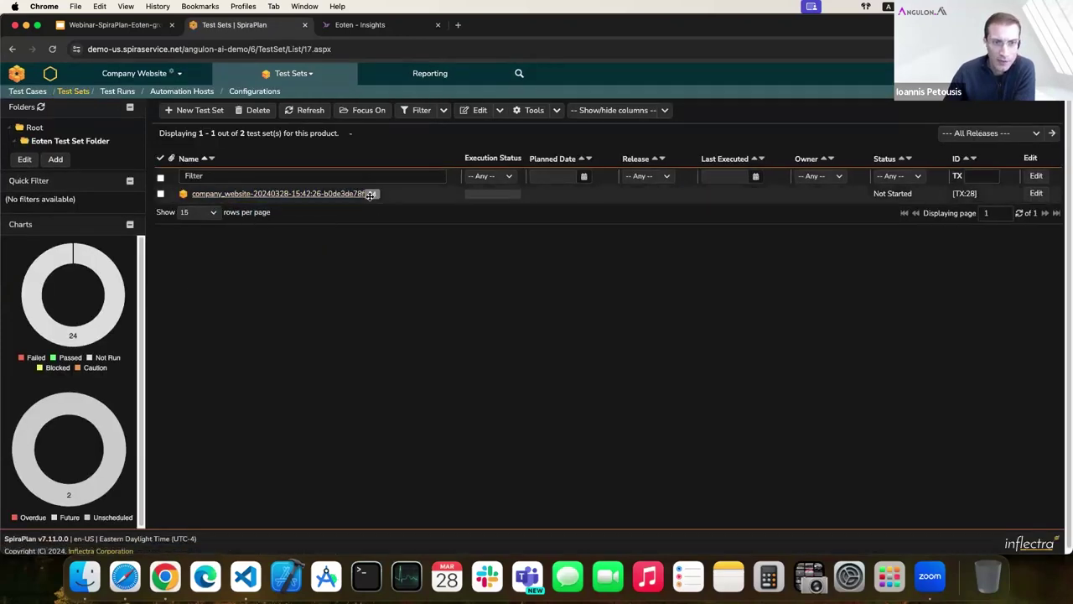
{"action": "left_click", "coordinate": [340, 193]}
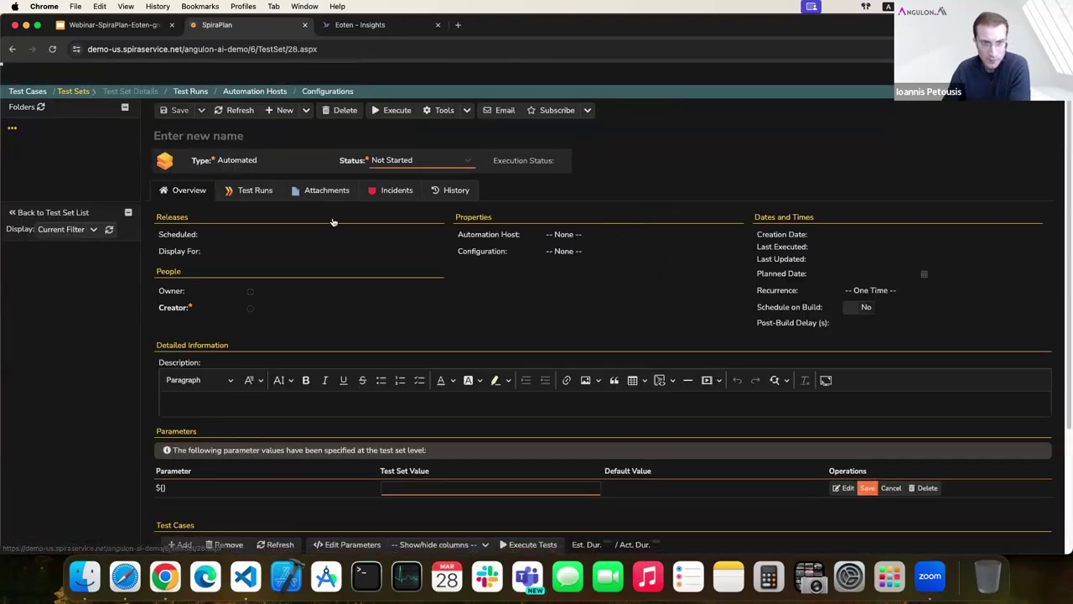
{"action": "scroll", "coordinate": [353, 315], "scroll_direction": "down", "scroll_amount": 2}
{"action": "scroll", "coordinate": [353, 315], "scroll_direction": "up", "scroll_amount": 2}
{"action": "scroll", "coordinate": [356, 336], "scroll_direction": "down", "scroll_amount": 2}
{"action": "scroll", "coordinate": [364, 368], "scroll_direction": "down", "scroll_amount": 2}
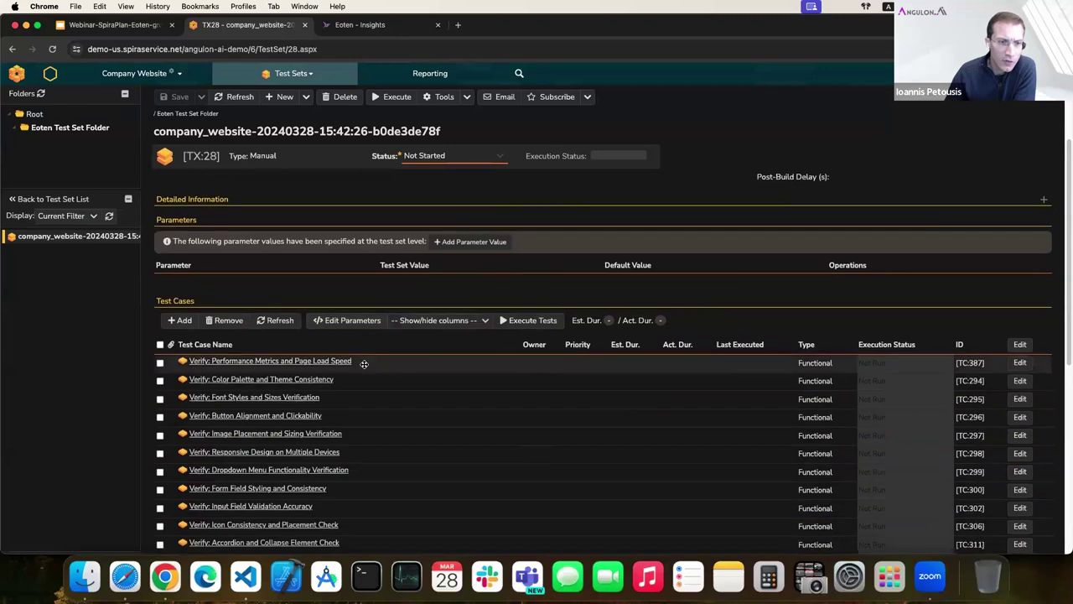
{"action": "scroll", "coordinate": [364, 368], "scroll_direction": "down", "scroll_amount": 4}
{"action": "scroll", "coordinate": [394, 382], "scroll_direction": "down", "scroll_amount": 3}
{"action": "scroll", "coordinate": [399, 382], "scroll_direction": "up", "scroll_amount": 4}
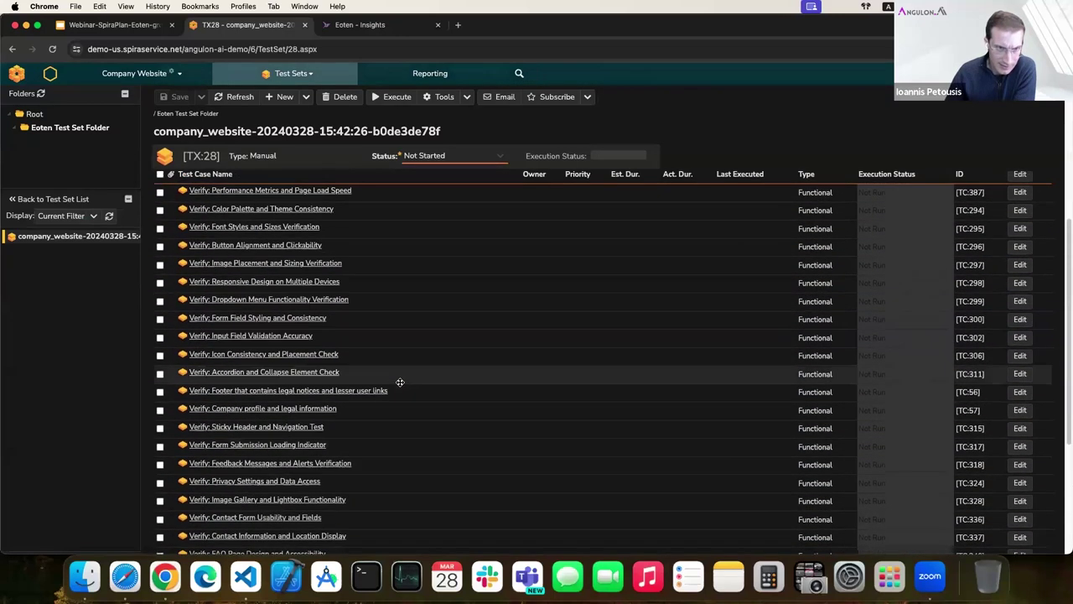
{"action": "scroll", "coordinate": [399, 379], "scroll_direction": "up", "scroll_amount": 3}
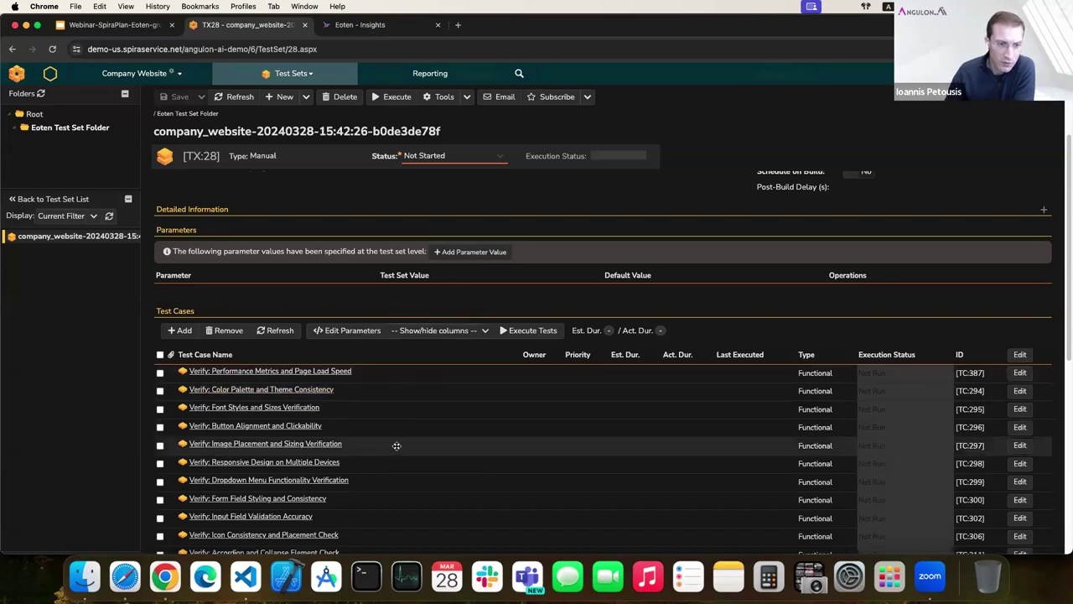
{"action": "mouse_move", "coordinate": [425, 309]}
{"action": "scroll", "coordinate": [425, 305], "scroll_direction": "up", "scroll_amount": 2}
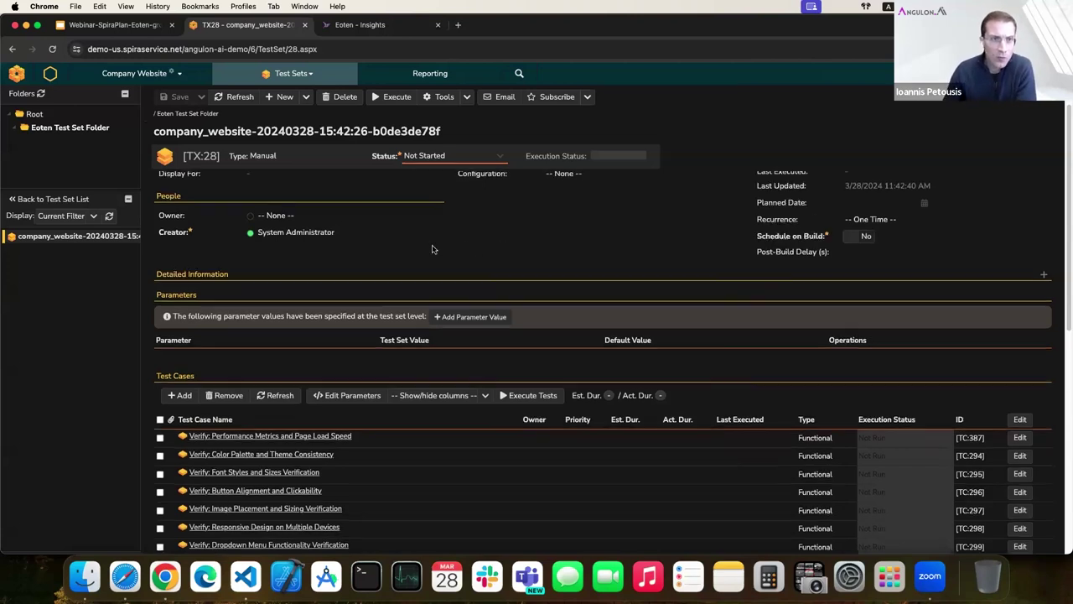
{"action": "scroll", "coordinate": [437, 246], "scroll_direction": "up", "scroll_amount": 2}
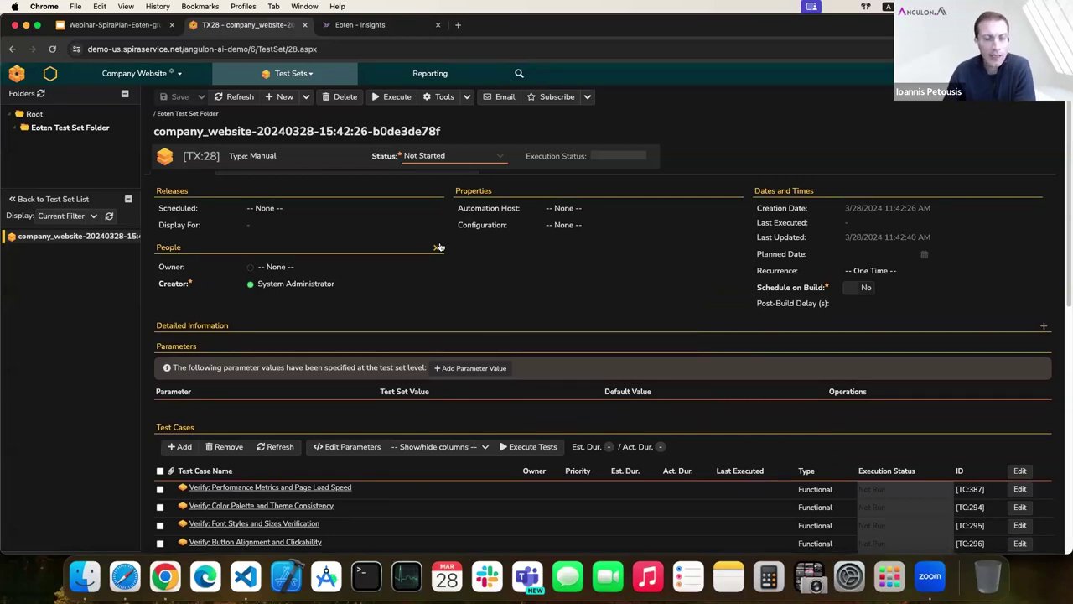
Reload the Eoten Insights dashboard and start the flaky-test check
{"action": "left_click", "coordinate": [400, 33]}
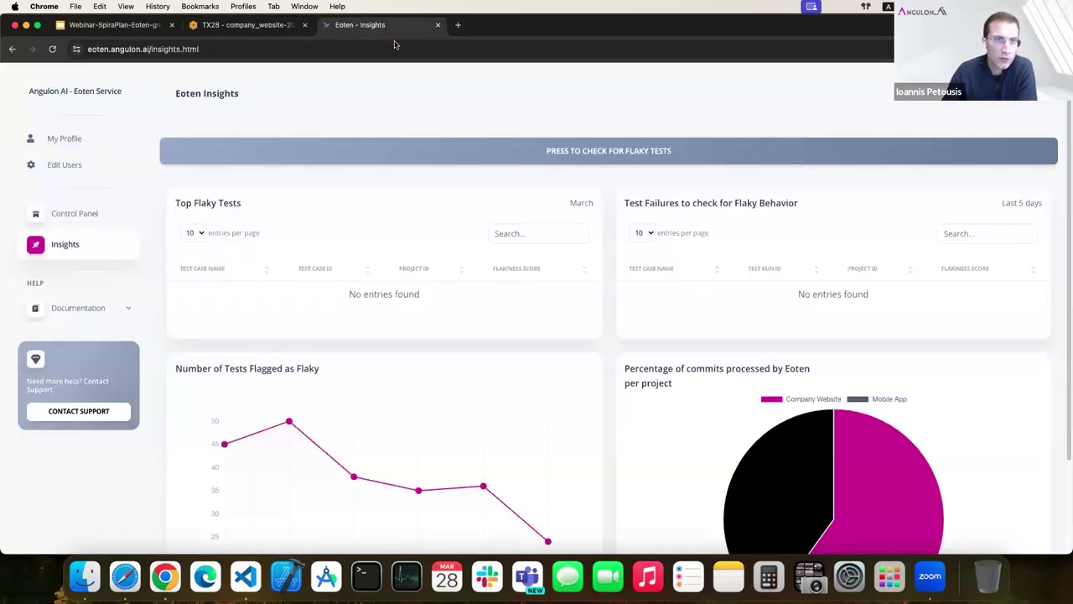
{"action": "left_click", "coordinate": [95, 243]}
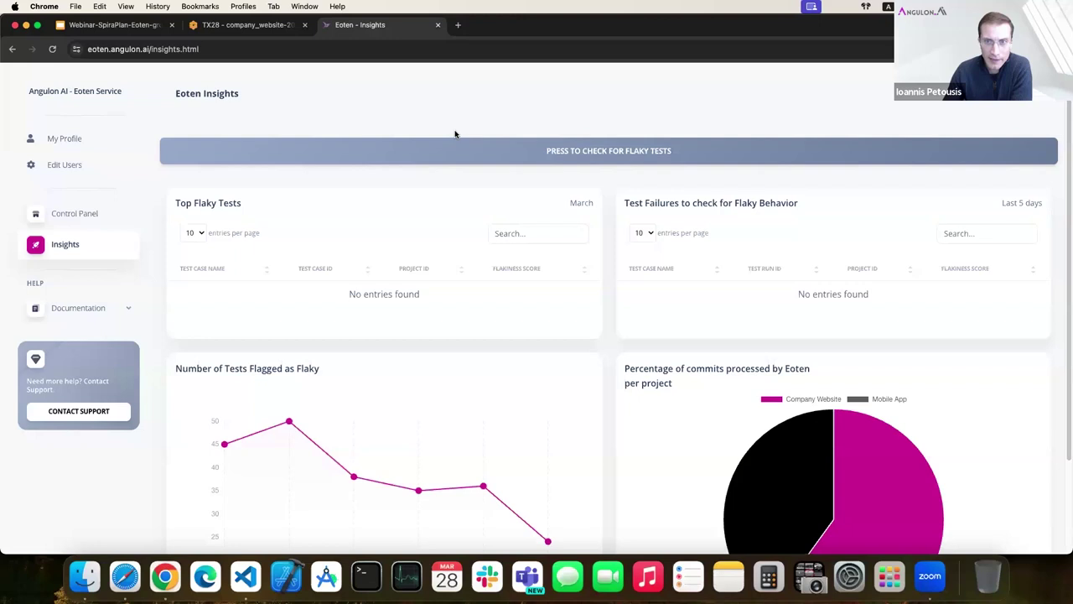
{"action": "left_click", "coordinate": [695, 154]}
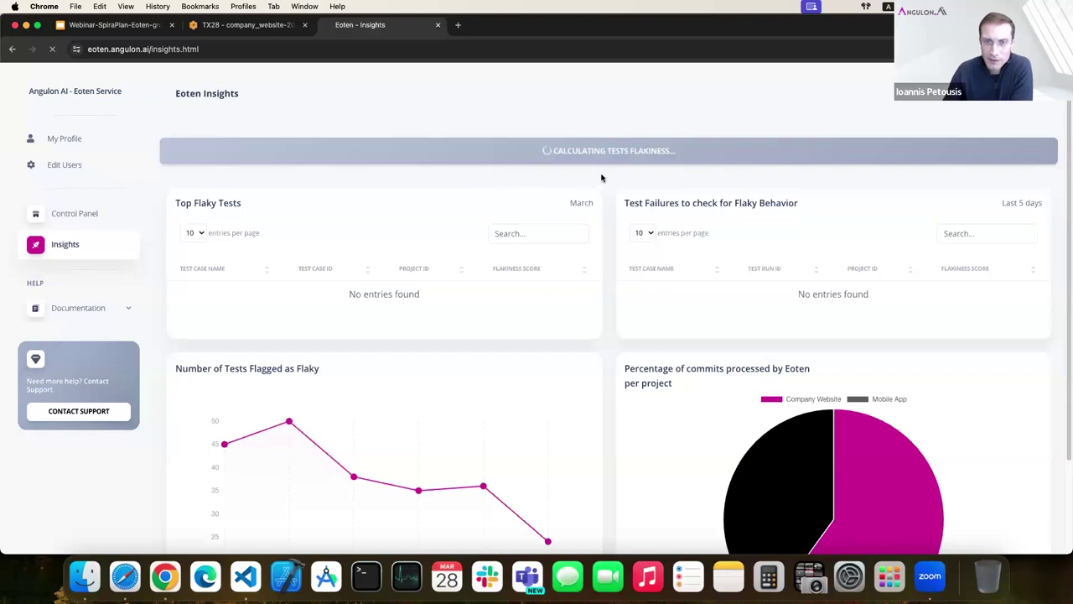